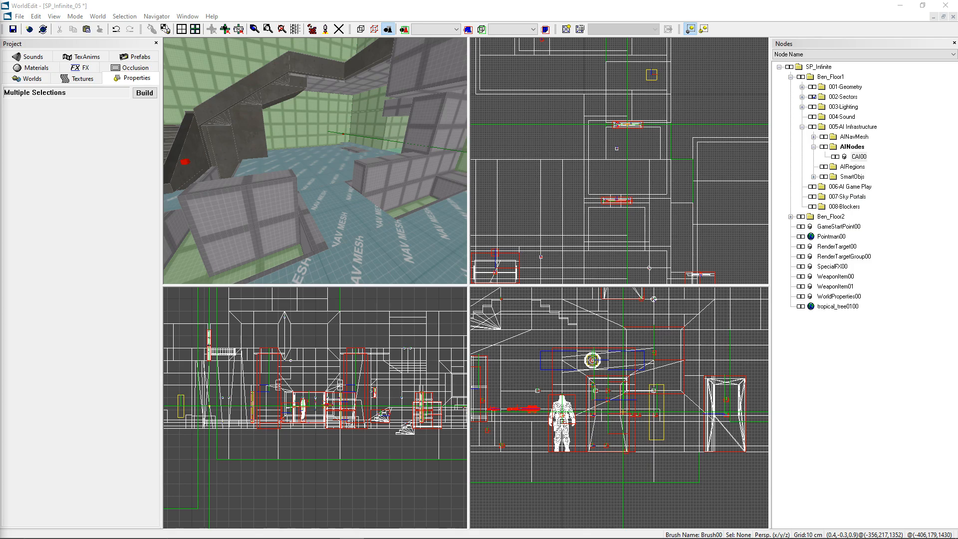
Step: Select the CAI enemy object in the level and examine its properties, including the Template setting
{"action": "left_click", "coordinate": [258, 92]}
{"action": "right_click_drag", "start_coordinate": [310, 100], "coordinate": [399, 112]}
{"action": "mouse_move", "coordinate": [316, 161]}
{"action": "right_mouse_down"}
{"action": "mouse_move", "coordinate": [344, 171]}
{"action": "mouse_move", "coordinate": [316, 162]}
{"action": "right_mouse_up"}
{"action": "left_click", "coordinate": [328, 170]}
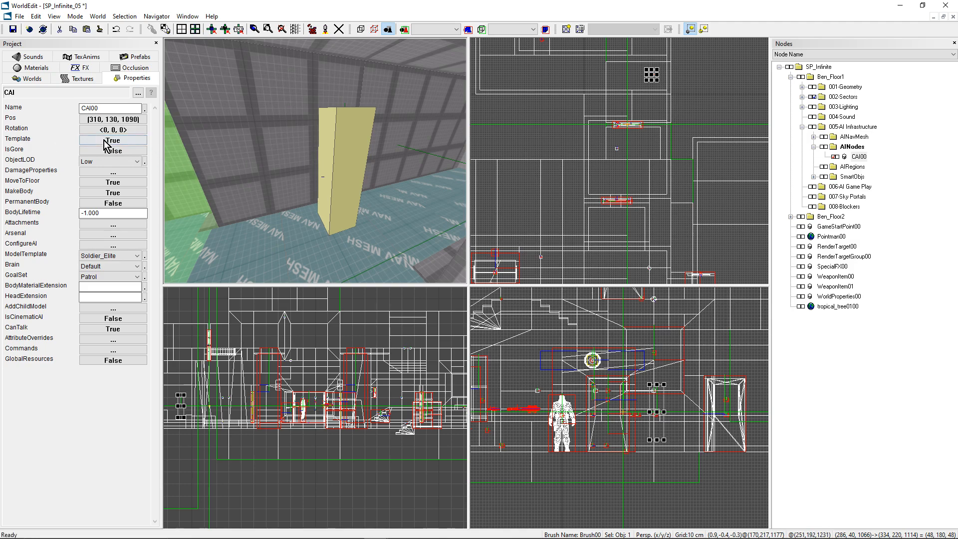
Step: Add an AISpawner object beside the wall near the staircase, at position (-450, 130, 2030)
{"action": "mouse_move", "coordinate": [299, 175]}
{"action": "right_mouse_down"}
{"action": "mouse_move", "coordinate": [205, 174]}
{"action": "mouse_move", "coordinate": [309, 163]}
{"action": "right_mouse_up"}
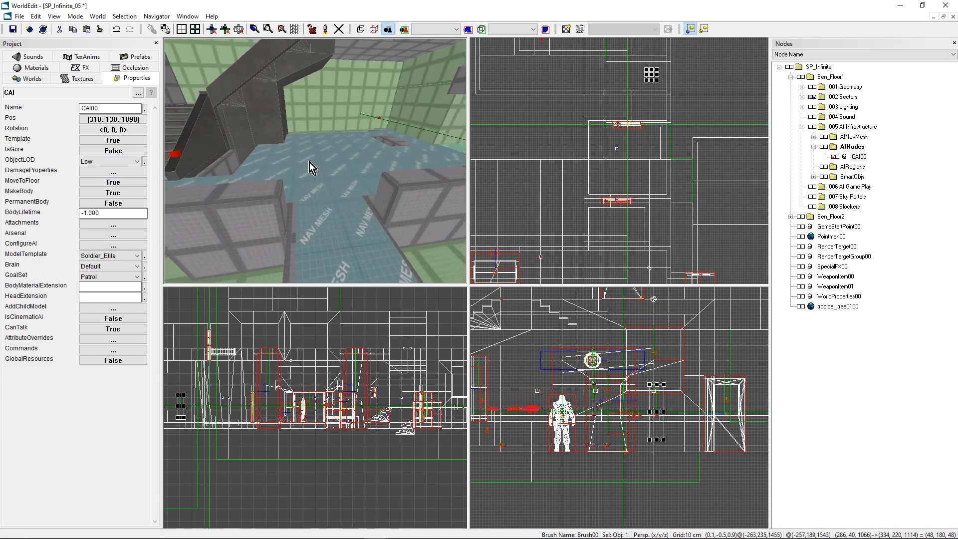
{"action": "scroll", "coordinate": [563, 168], "scroll_direction": "down", "scroll_amount": 3}
{"action": "right_click_drag", "start_coordinate": [619, 160], "coordinate": [661, 269]}
{"action": "scroll", "coordinate": [619, 161], "scroll_direction": "up", "scroll_amount": 5}
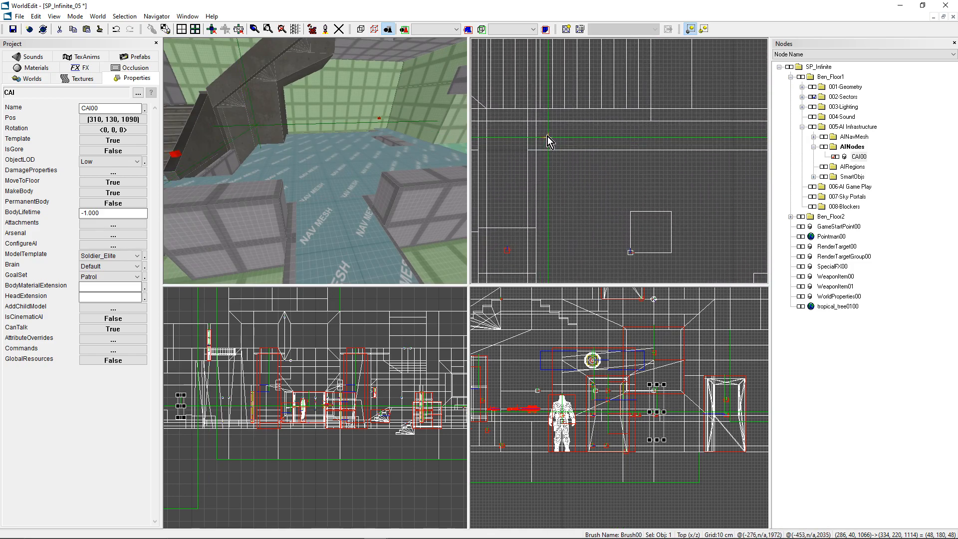
{"action": "key", "text": "ctrl+k"}
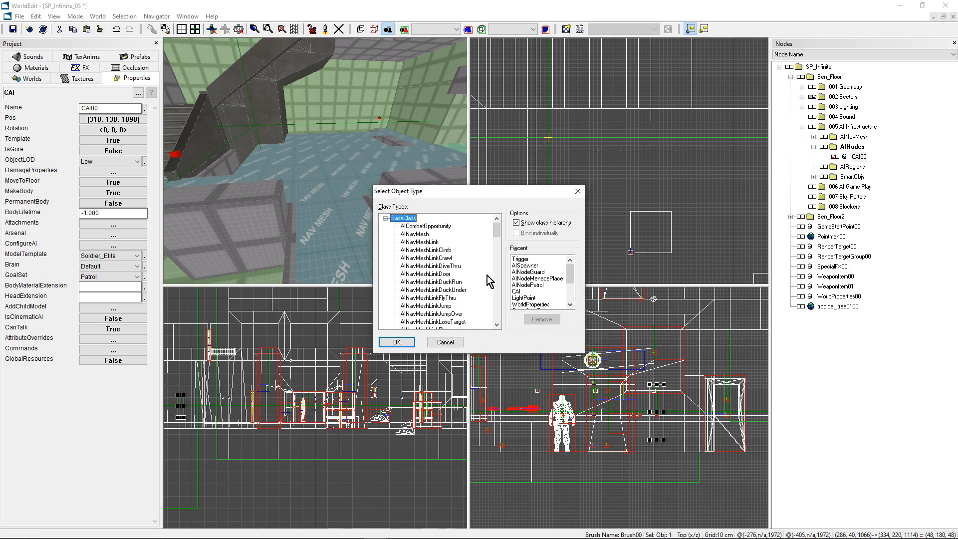
{"action": "scroll", "coordinate": [441, 284], "scroll_direction": "down", "scroll_amount": 5}
{"action": "left_click_drag", "start_coordinate": [498, 252], "coordinate": [498, 318]}
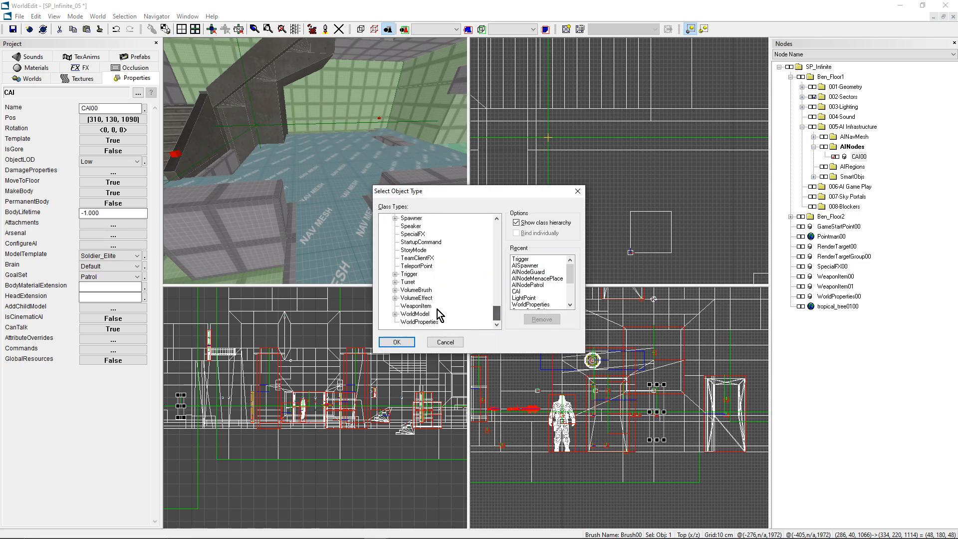
{"action": "left_click", "coordinate": [394, 218]}
{"action": "left_click", "coordinate": [421, 226]}
{"action": "left_click", "coordinate": [400, 339]}
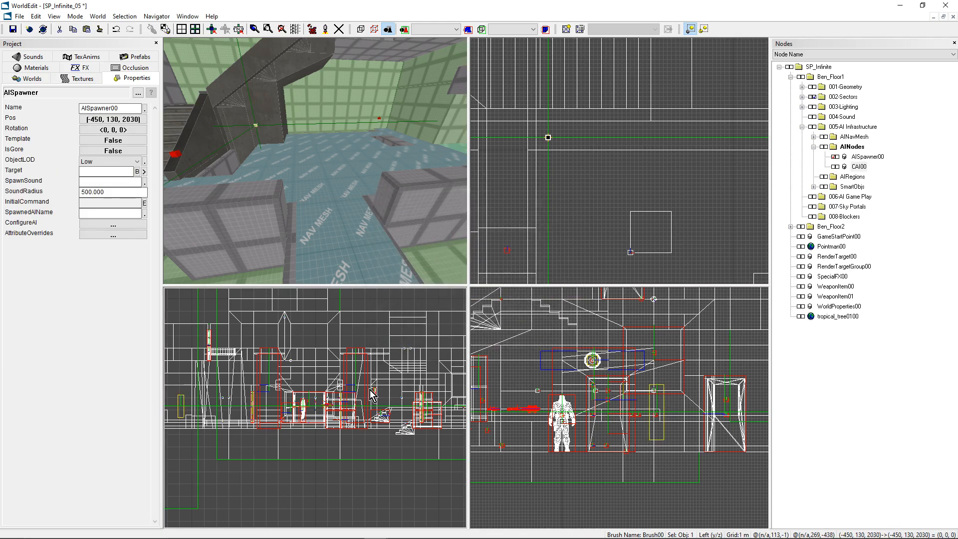
Step: Move the new AI spawner away from the wall to position (-420, 130, 2010)
{"action": "right_click_drag", "start_coordinate": [329, 229], "coordinate": [324, 205]}
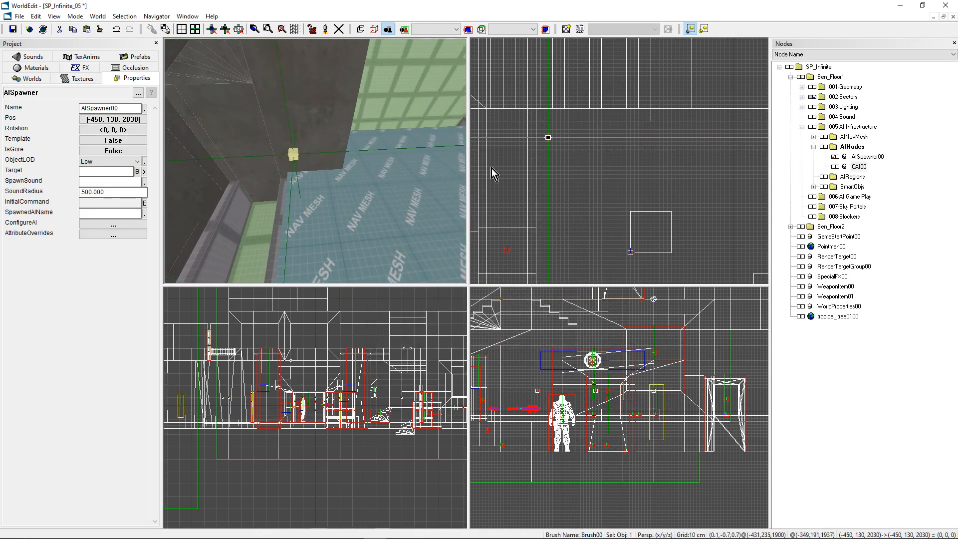
{"action": "scroll", "coordinate": [549, 137], "scroll_direction": "up", "scroll_amount": 5}
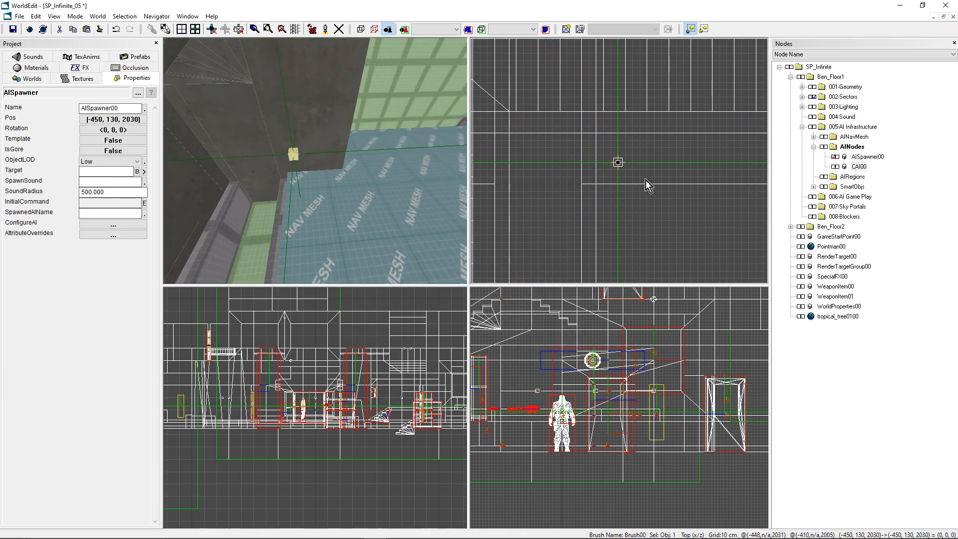
{"action": "left_click_drag", "start_coordinate": [620, 163], "coordinate": [639, 176]}
{"action": "scroll", "coordinate": [656, 229], "scroll_direction": "down", "scroll_amount": 1}
{"action": "right_click_drag", "start_coordinate": [643, 166], "coordinate": [619, 161]}
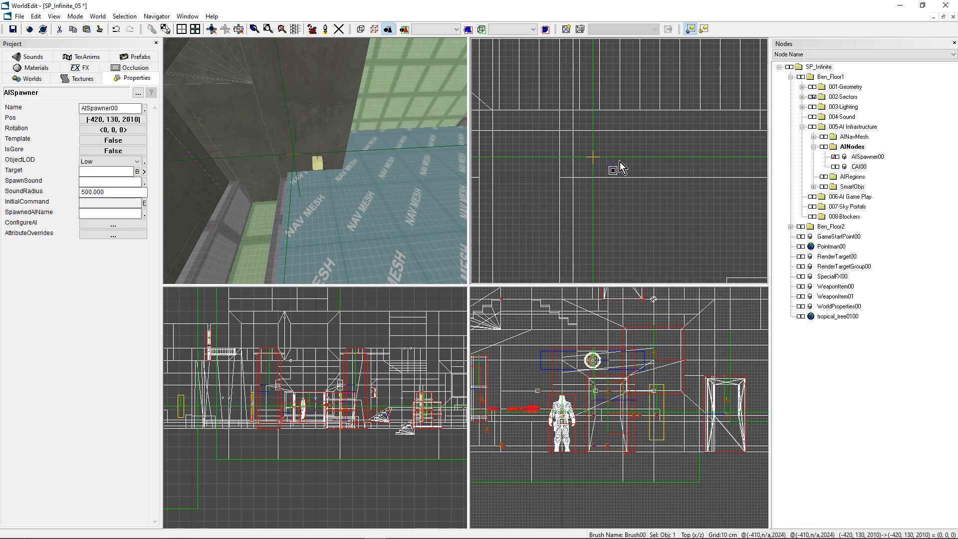
Step: Rotate the AI spawner near the staircase to a yaw of 140 degrees
{"action": "scroll", "coordinate": [544, 173], "scroll_direction": "up", "scroll_amount": 6}
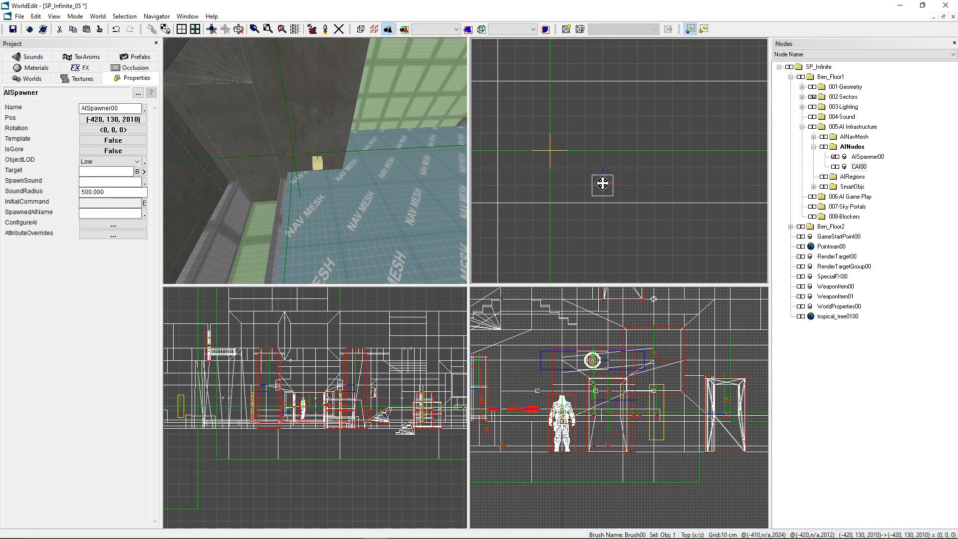
{"action": "scroll", "coordinate": [608, 201], "scroll_direction": "up", "scroll_amount": 4}
{"action": "scroll", "coordinate": [579, 212], "scroll_direction": "down", "scroll_amount": 1}
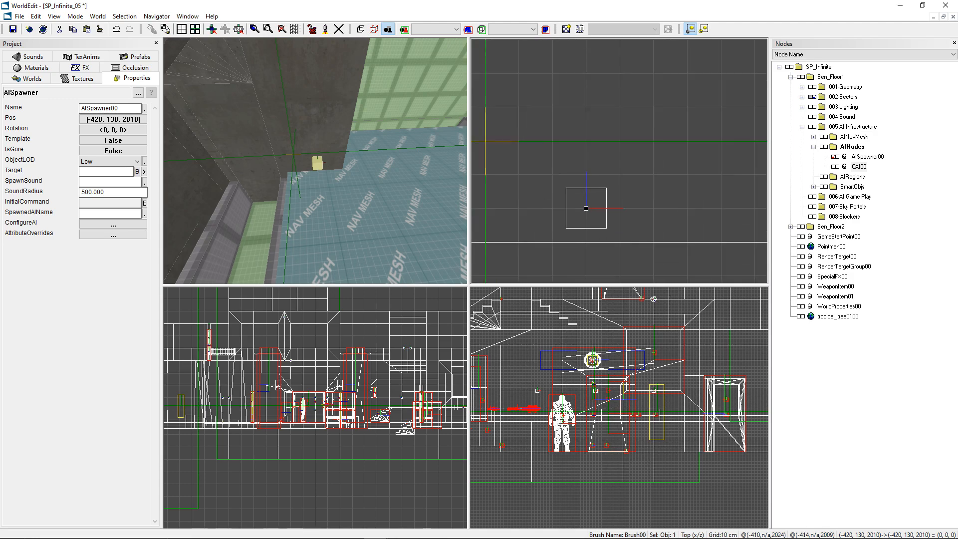
{"action": "scroll", "coordinate": [620, 160], "scroll_direction": "down", "scroll_amount": 1}
{"action": "left_click", "coordinate": [112, 129]}
{"action": "left_click", "coordinate": [431, 282]}
{"action": "left_click_drag", "start_coordinate": [431, 280], "coordinate": [462, 280]}
{"action": "left_click", "coordinate": [555, 238]}
{"action": "mouse_move", "coordinate": [316, 160]}
{"action": "right_mouse_down"}
{"action": "mouse_move", "coordinate": [399, 134]}
{"action": "mouse_move", "coordinate": [297, 154]}
{"action": "mouse_move", "coordinate": [340, 204]}
{"action": "mouse_move", "coordinate": [379, 200]}
{"action": "mouse_move", "coordinate": [308, 177]}
{"action": "right_mouse_up"}
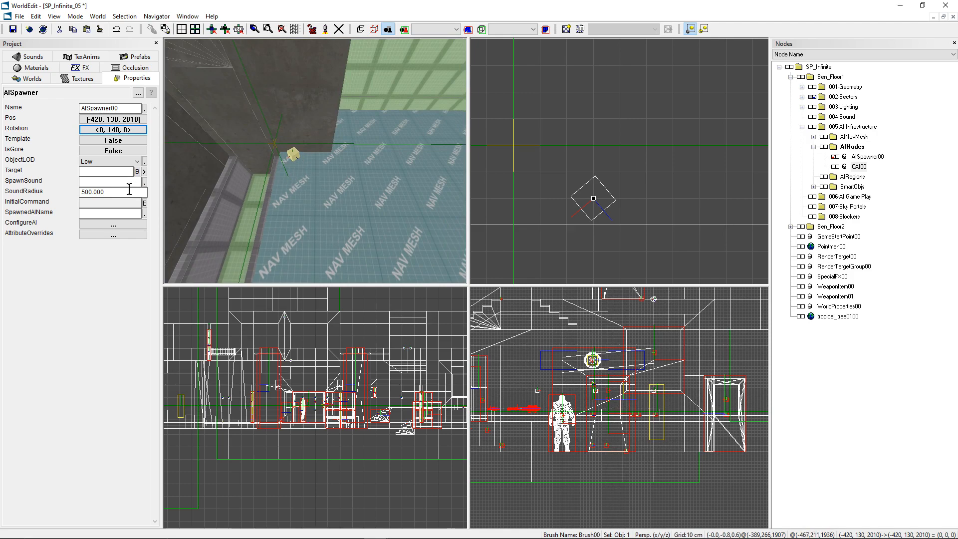
Step: Set the AI spawner's Target to the CAI object CAI00
{"action": "left_click", "coordinate": [97, 174]}
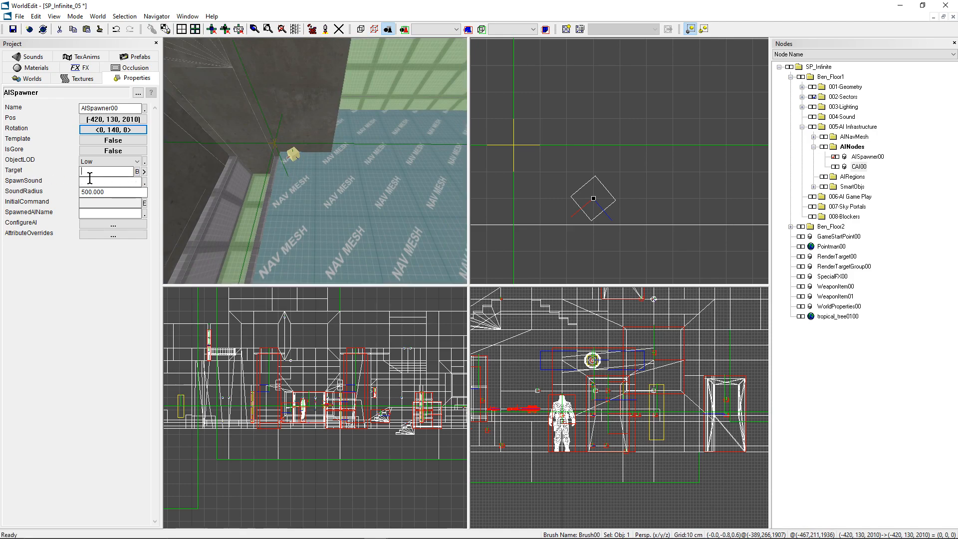
{"action": "left_click", "coordinate": [137, 171]}
{"action": "scroll", "coordinate": [406, 275], "scroll_direction": "down", "scroll_amount": 2}
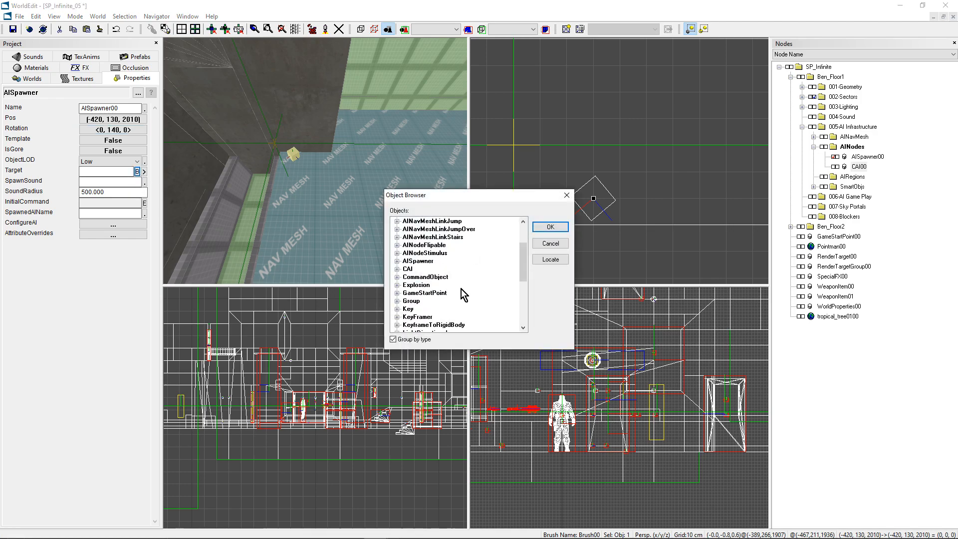
{"action": "left_click", "coordinate": [397, 268]}
{"action": "left_click", "coordinate": [421, 276]}
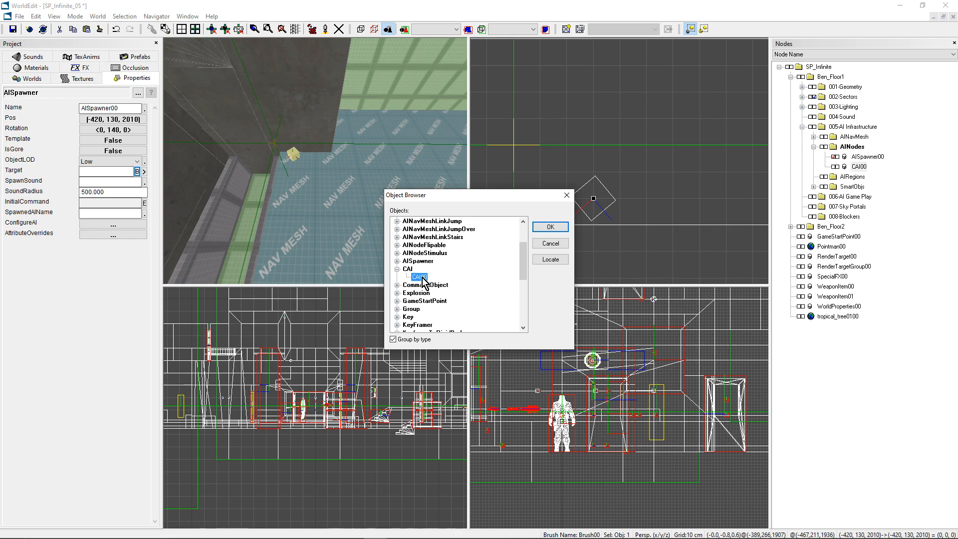
{"action": "left_click", "coordinate": [538, 230]}
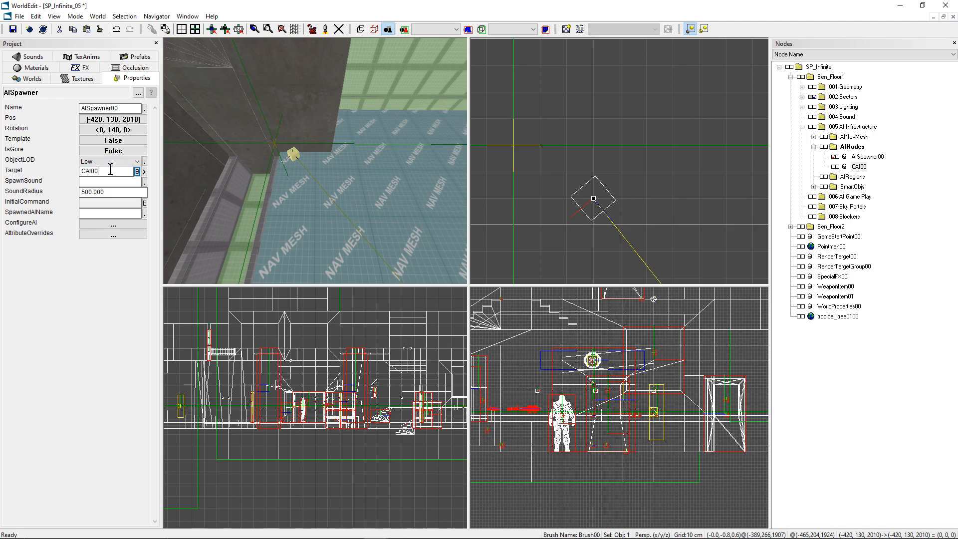
Step: Paste a copy of the AI spawner in the far corner of the room at position (380, 130, 2310)
{"action": "right_click_drag", "start_coordinate": [367, 202], "coordinate": [344, 150]}
{"action": "scroll", "coordinate": [612, 161], "scroll_direction": "down", "scroll_amount": 8}
{"action": "mouse_move", "coordinate": [611, 161]}
{"action": "right_mouse_down"}
{"action": "mouse_move", "coordinate": [454, 153]}
{"action": "mouse_move", "coordinate": [599, 187]}
{"action": "mouse_move", "coordinate": [545, 274]}
{"action": "right_mouse_up"}
{"action": "scroll", "coordinate": [651, 185], "scroll_direction": "up", "scroll_amount": 1}
{"action": "left_click", "coordinate": [673, 163]}
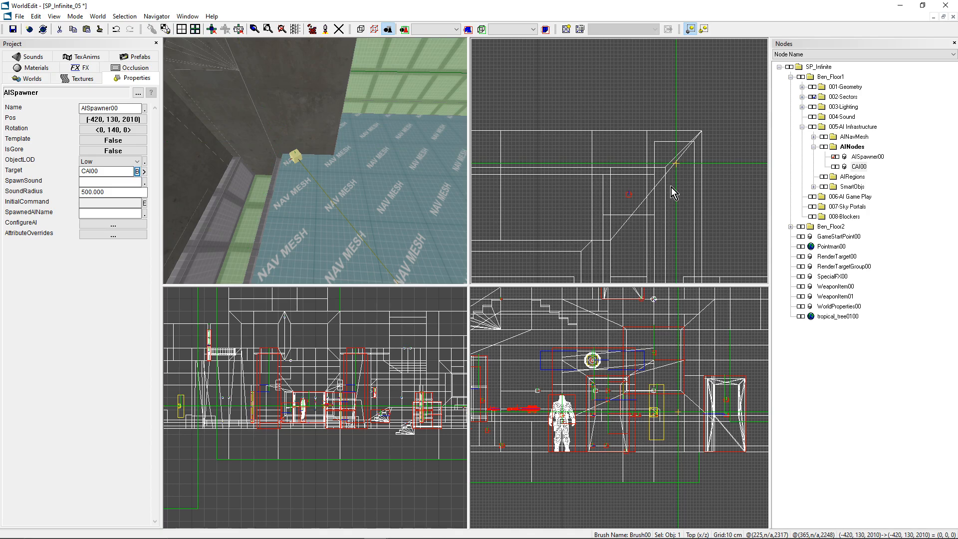
{"action": "key", "text": "ctrl+v"}
Step: Rotate the far-corner AI spawner to a yaw of 216 degrees
{"action": "right_click_drag", "start_coordinate": [359, 174], "coordinate": [439, 162]}
{"action": "right_click_drag", "start_coordinate": [308, 188], "coordinate": [371, 148]}
{"action": "scroll", "coordinate": [638, 160], "scroll_direction": "up", "scroll_amount": 4}
{"action": "right_click_drag", "start_coordinate": [639, 160], "coordinate": [499, 140]}
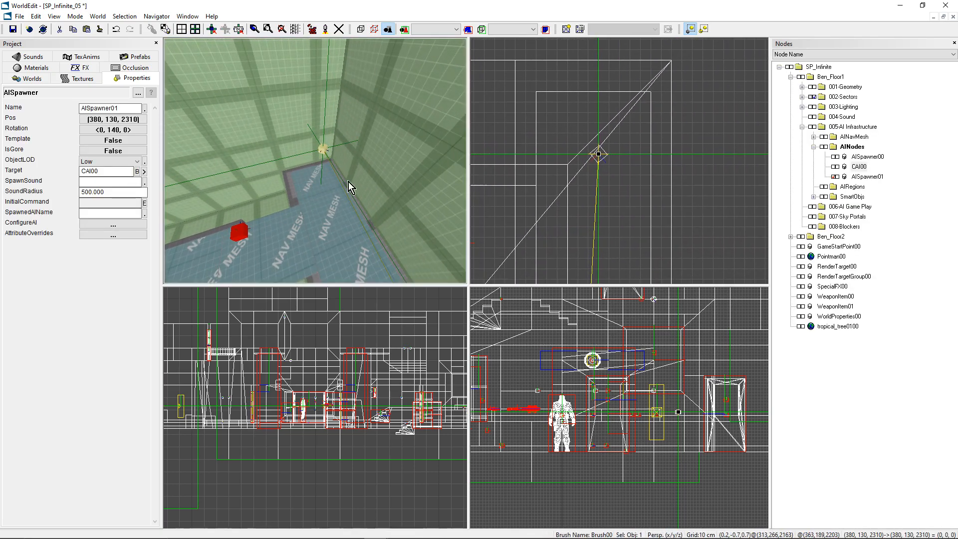
{"action": "left_click", "coordinate": [113, 130]}
{"action": "left_click_drag", "start_coordinate": [485, 277], "coordinate": [482, 275]}
{"action": "left_click", "coordinate": [547, 240]}
Step: Paste another AI spawner copy in the opposite corner of the room at position (-850, 130, 1400)
{"action": "right_click_drag", "start_coordinate": [382, 193], "coordinate": [315, 207]}
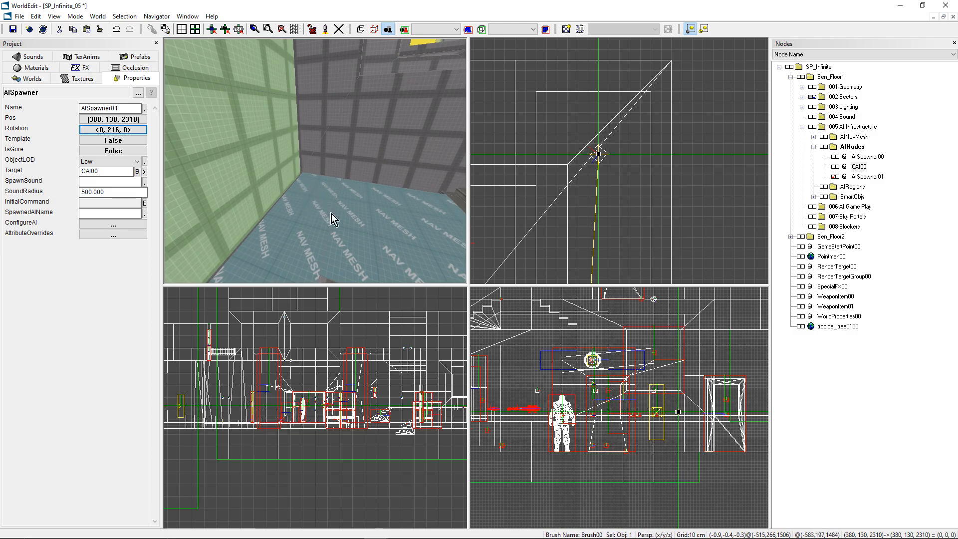
{"action": "scroll", "coordinate": [617, 165], "scroll_direction": "down", "scroll_amount": 5}
{"action": "right_click_drag", "start_coordinate": [616, 165], "coordinate": [763, 66]}
{"action": "key", "text": "m"}
{"action": "key", "text": "ctrl+v"}
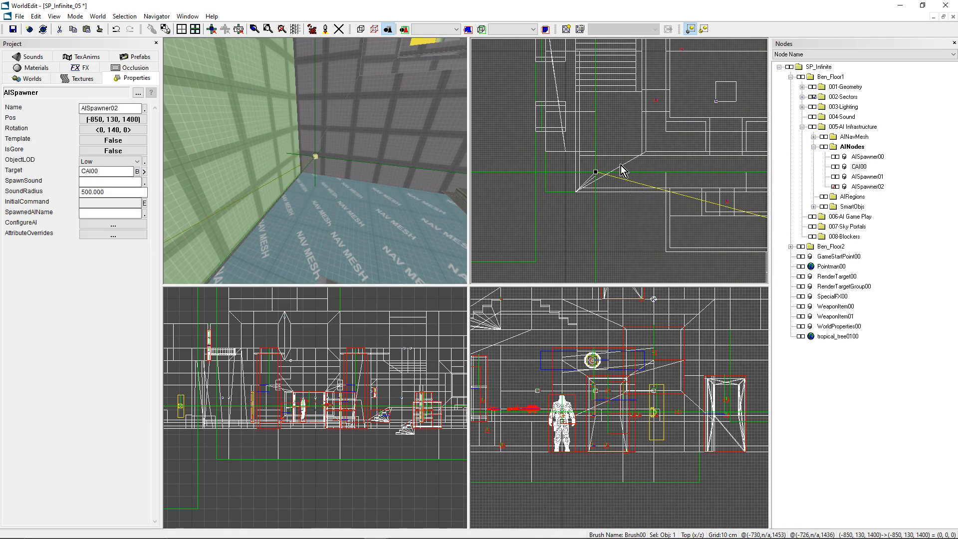
Step: Rotate the AI spawner at (-850, 130, 1400) to a yaw of 41 degrees
{"action": "scroll", "coordinate": [623, 177], "scroll_direction": "up", "scroll_amount": 5}
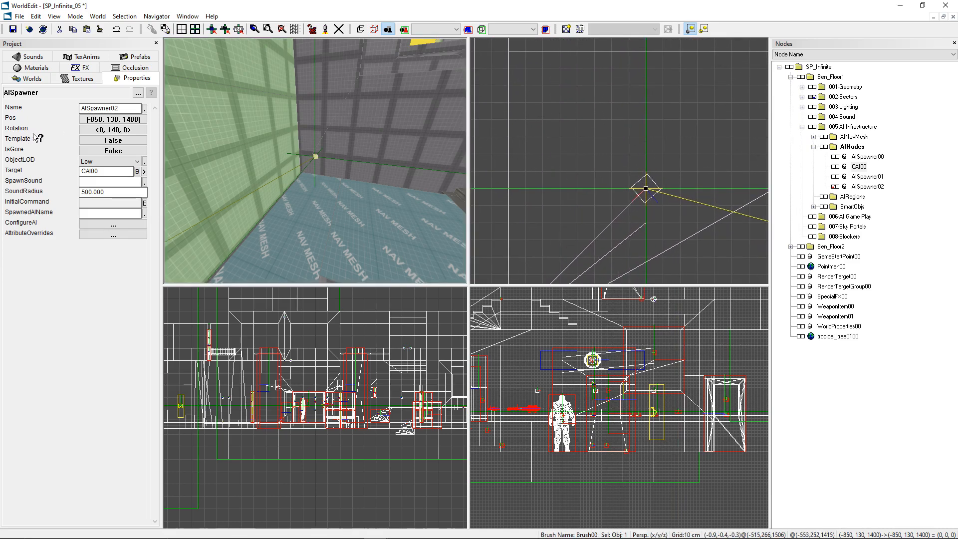
{"action": "left_click", "coordinate": [113, 129]}
{"action": "left_click_drag", "start_coordinate": [460, 282], "coordinate": [426, 283]}
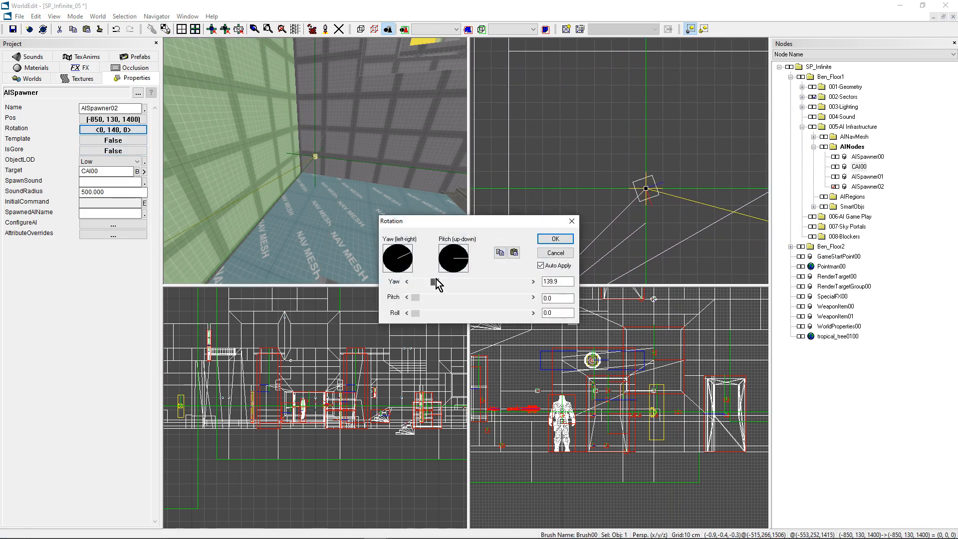
{"action": "left_click", "coordinate": [554, 239]}
{"action": "scroll", "coordinate": [688, 152], "scroll_direction": "down", "scroll_amount": 2}
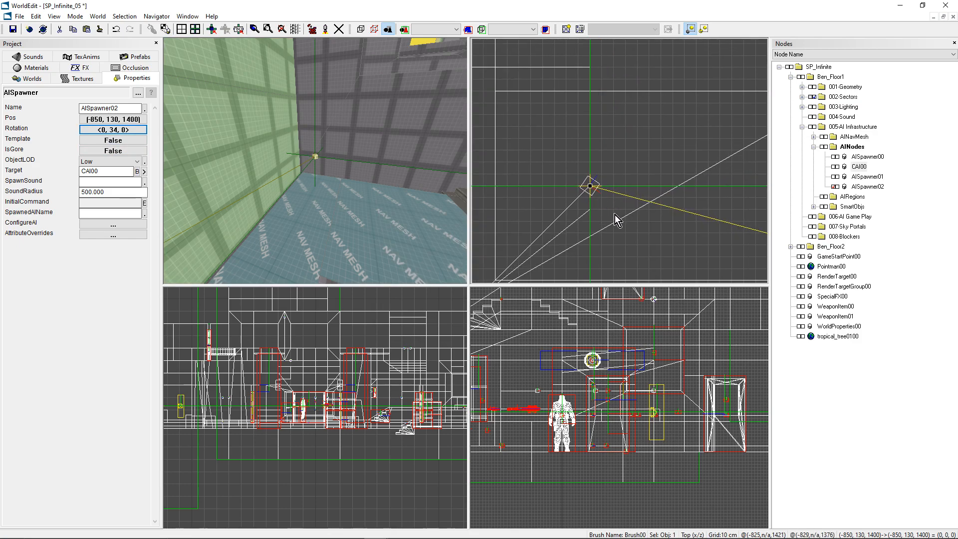
{"action": "key", "text": "r"}
{"action": "key", "text": "r"}
{"action": "key", "text": "r"}
{"action": "key", "text": "r"}
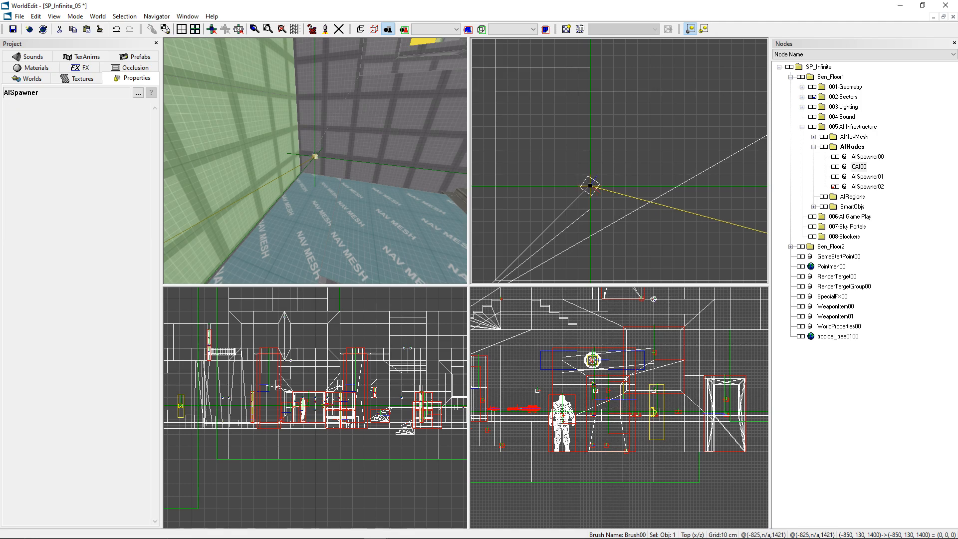
{"action": "key", "text": "space"}
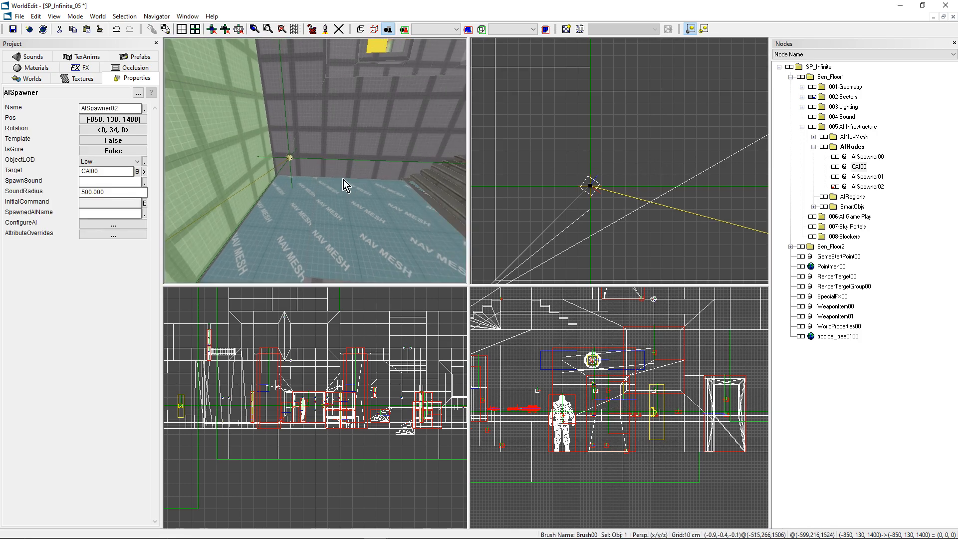
{"action": "left_click", "coordinate": [117, 130]}
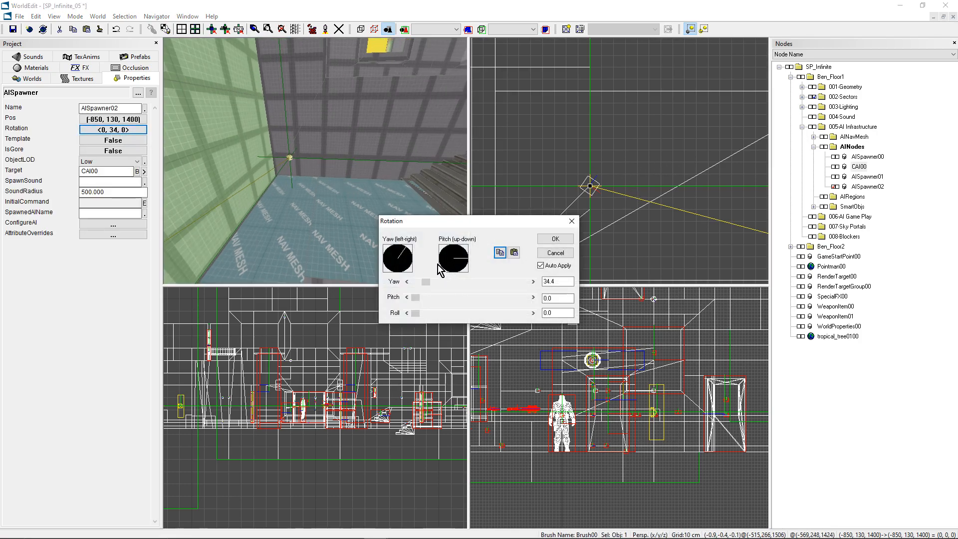
{"action": "left_click_drag", "start_coordinate": [425, 281], "coordinate": [428, 283]}
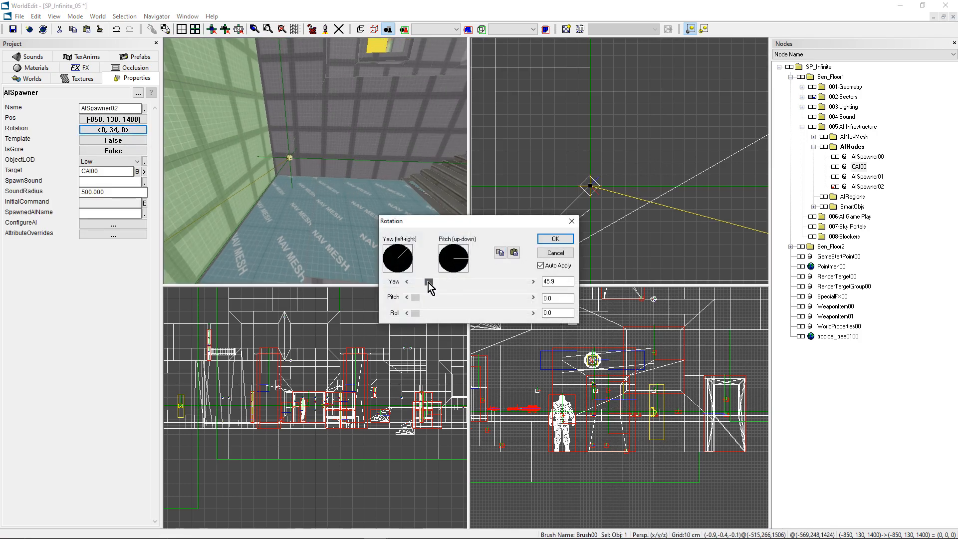
{"action": "left_click", "coordinate": [546, 239]}
Step: Add a Trigger object at the door_indu01 scripted door prefab, positioned at (150, 125, 510)
{"action": "key", "text": "space"}
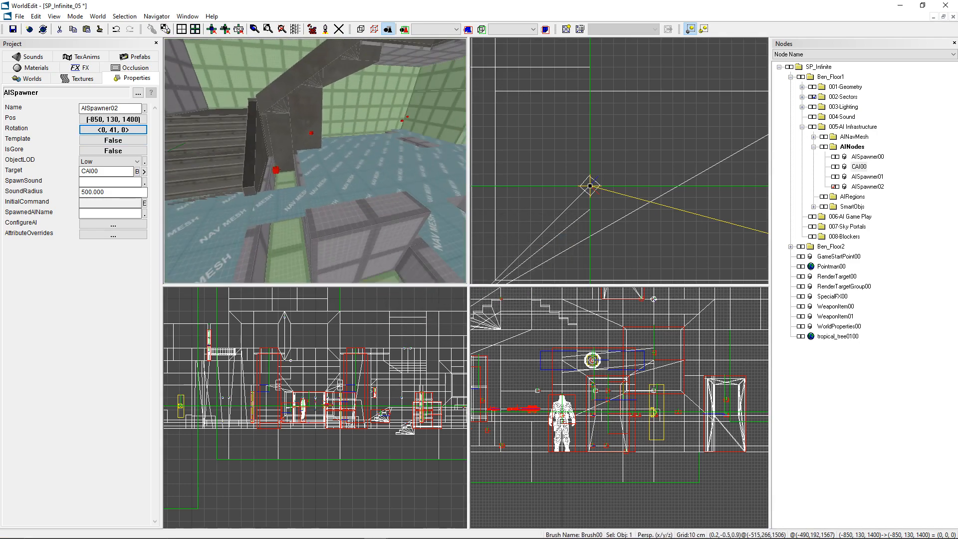
{"action": "scroll", "coordinate": [568, 184], "scroll_direction": "down", "scroll_amount": 4}
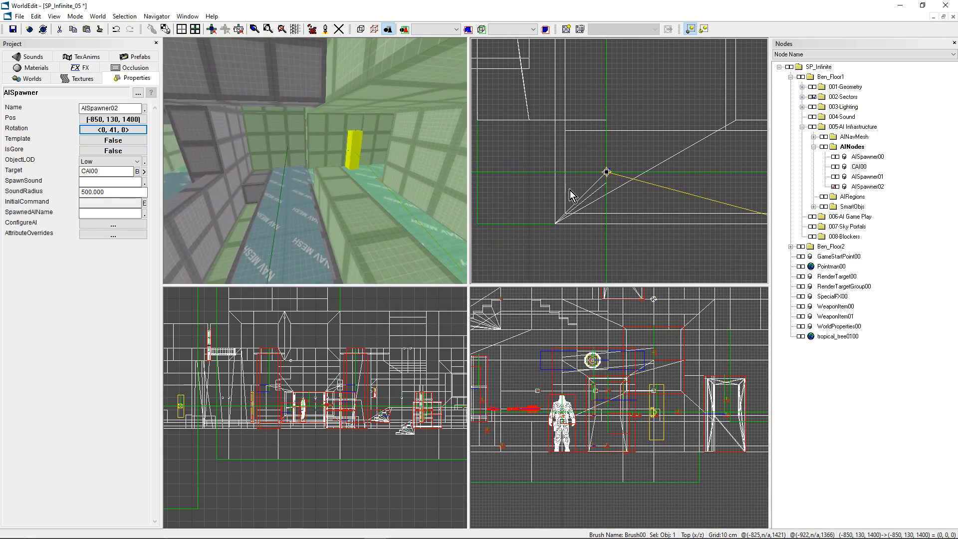
{"action": "scroll", "coordinate": [569, 190], "scroll_direction": "down", "scroll_amount": 4}
{"action": "key", "text": "space"}
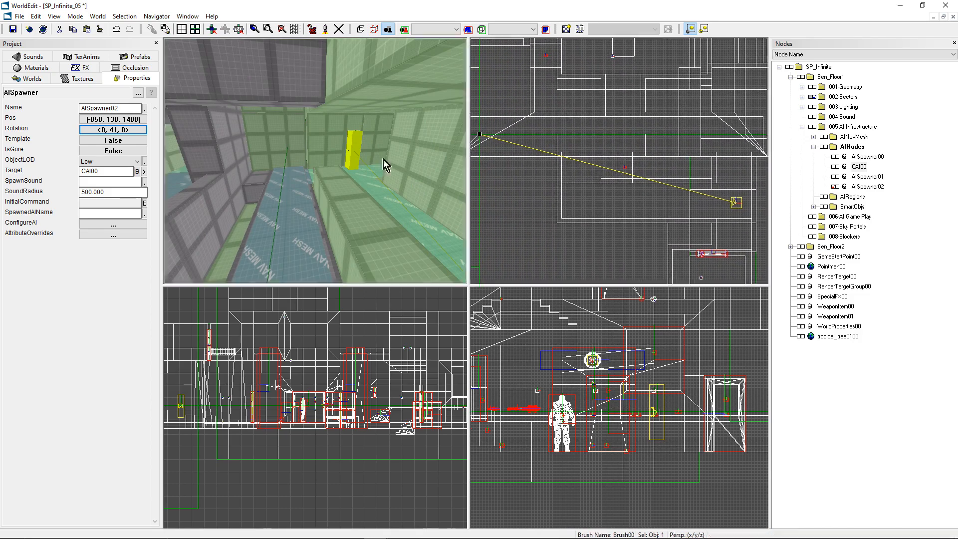
{"action": "key", "text": "space"}
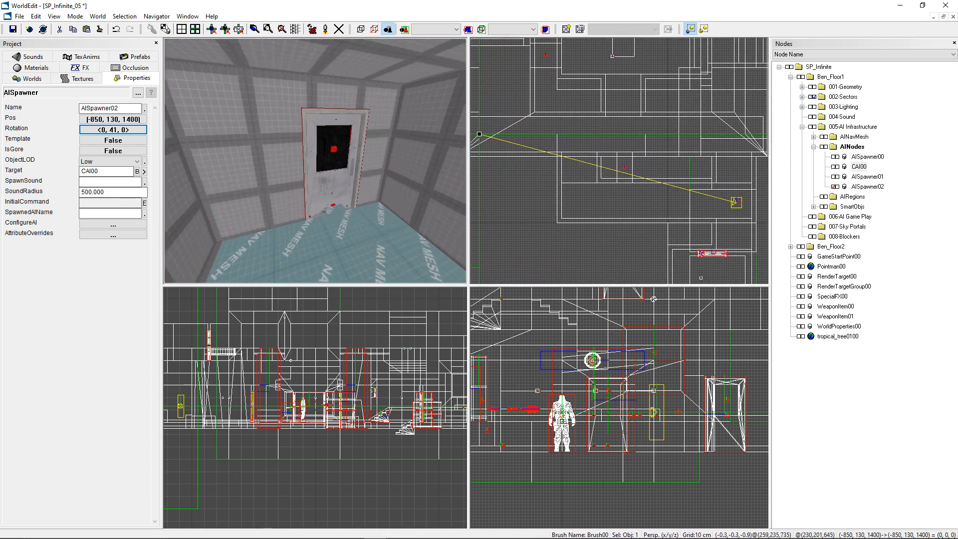
{"action": "left_click", "coordinate": [323, 175]}
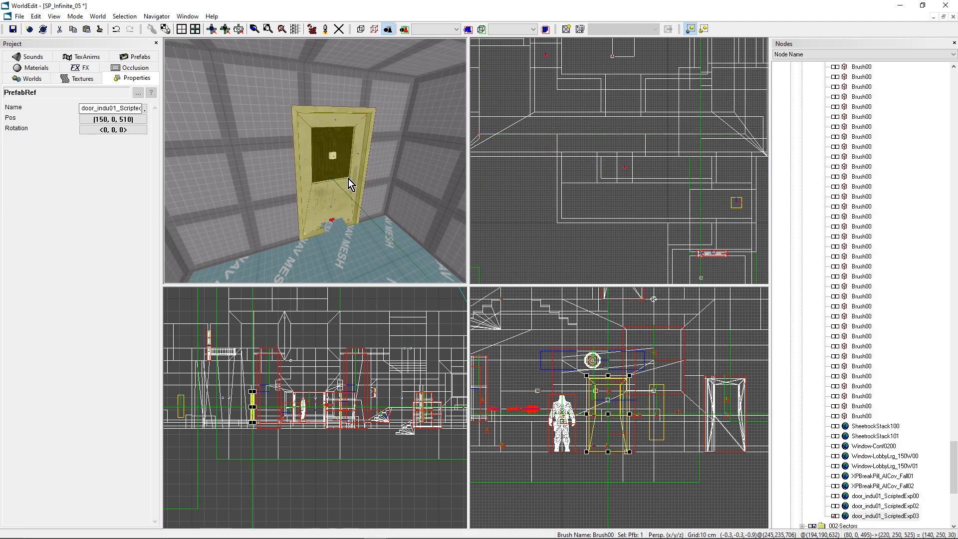
{"action": "key", "text": "ctrl+k"}
{"action": "left_click_drag", "start_coordinate": [496, 231], "coordinate": [503, 340]}
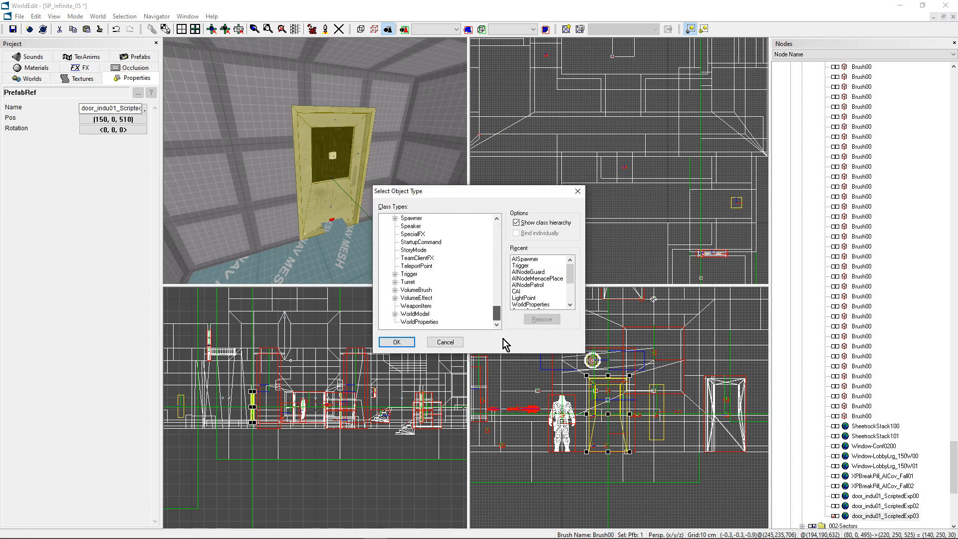
{"action": "left_click", "coordinate": [409, 274]}
{"action": "left_click", "coordinate": [397, 342]}
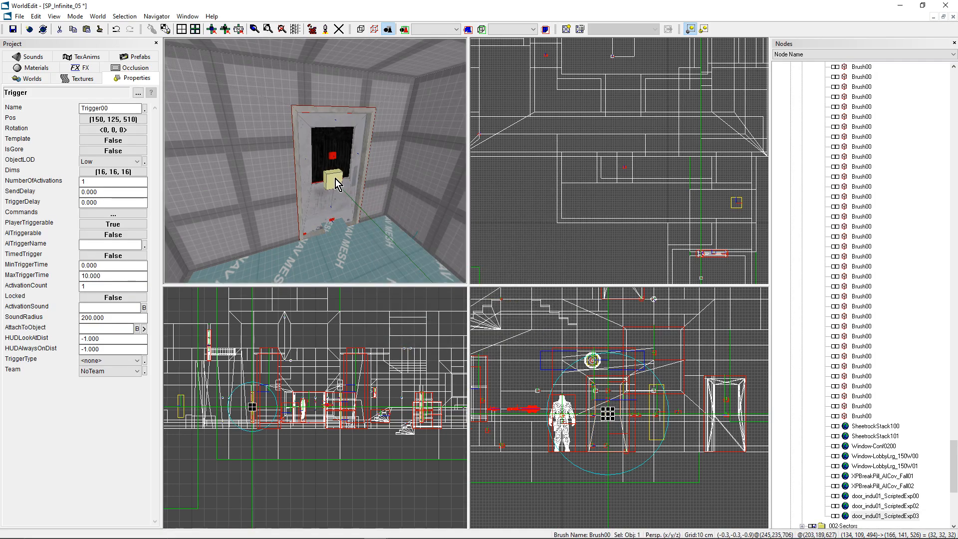
Step: Enlarge the trigger in plan to span the doorway, giving it dimensions of 80, 16, 50
{"action": "middle_click_drag", "start_coordinate": [675, 176], "coordinate": [553, 79]}
{"action": "middle_click_drag", "start_coordinate": [542, 178], "coordinate": [619, 169]}
{"action": "scroll", "coordinate": [618, 169], "scroll_direction": "up", "scroll_amount": 2}
{"action": "left_click_drag", "start_coordinate": [627, 169], "coordinate": [591, 189]}
{"action": "left_click_drag", "start_coordinate": [646, 151], "coordinate": [682, 132]}
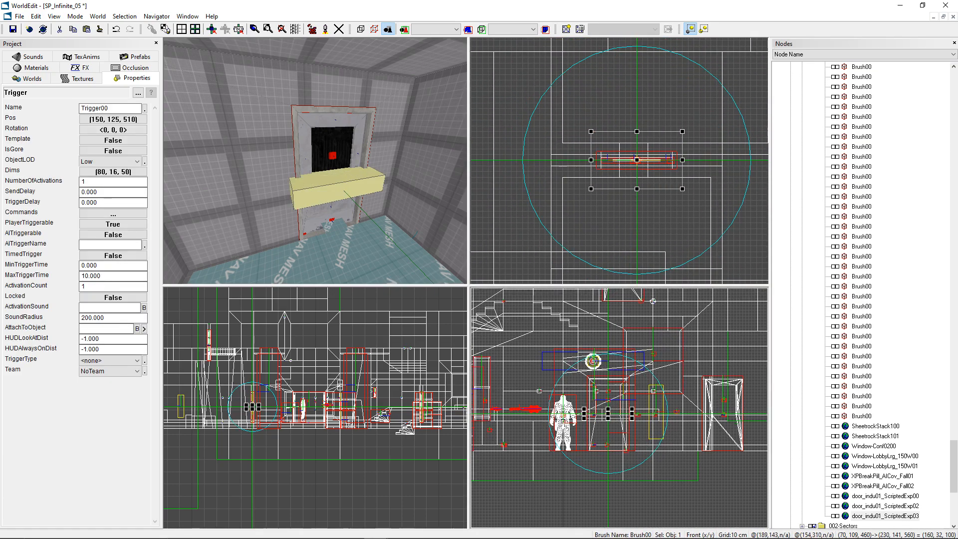
Step: Extend the door trigger vertically to cover the full doorway, giving it dimensions of 80, 140, 50
{"action": "left_click_drag", "start_coordinate": [609, 417], "coordinate": [609, 449]}
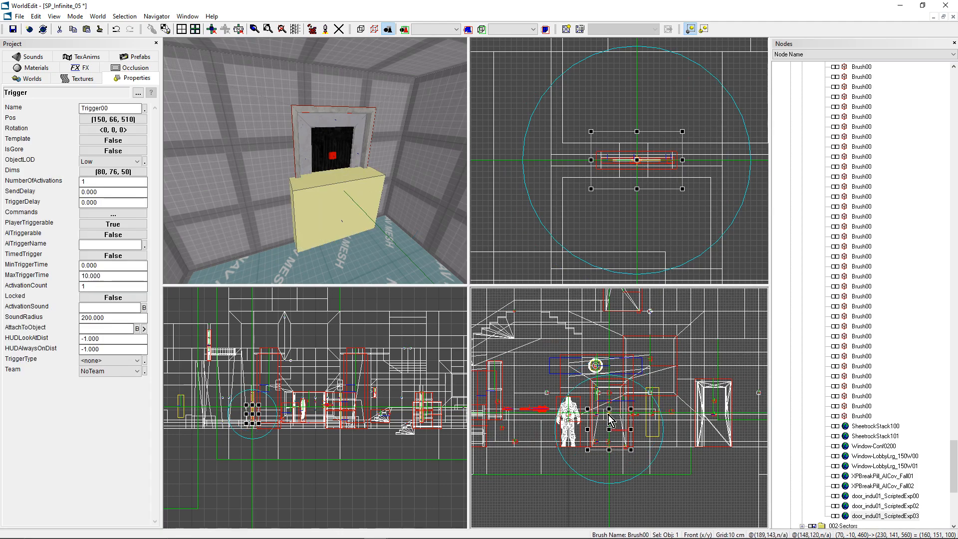
{"action": "left_click_drag", "start_coordinate": [613, 385], "coordinate": [612, 373]}
{"action": "middle_click_drag", "start_coordinate": [271, 148], "coordinate": [215, 145]}
{"action": "middle_click_drag", "start_coordinate": [339, 159], "coordinate": [278, 173]}
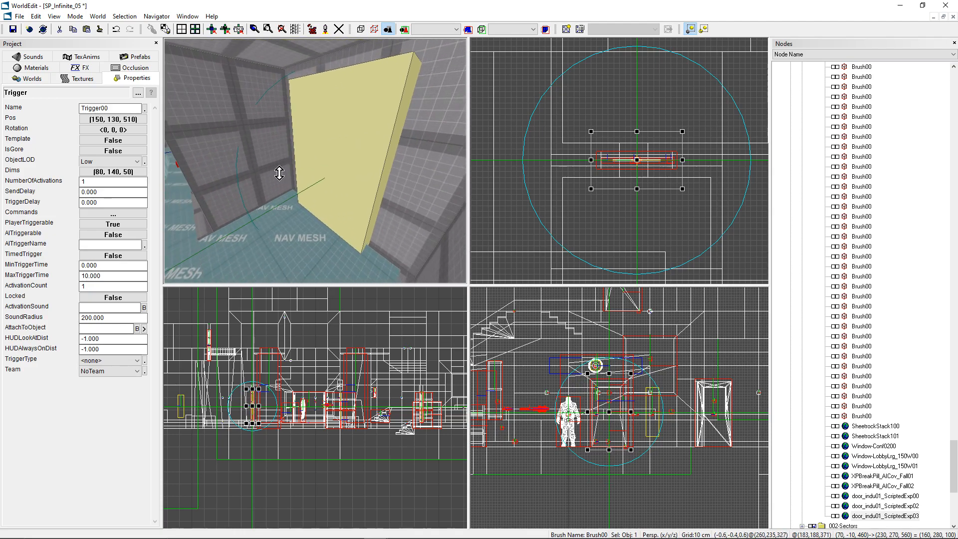
Step: Examine the trigger's command slots and check the name of the AI spawner at (-850, 130, 1400)
{"action": "left_click", "coordinate": [125, 215]}
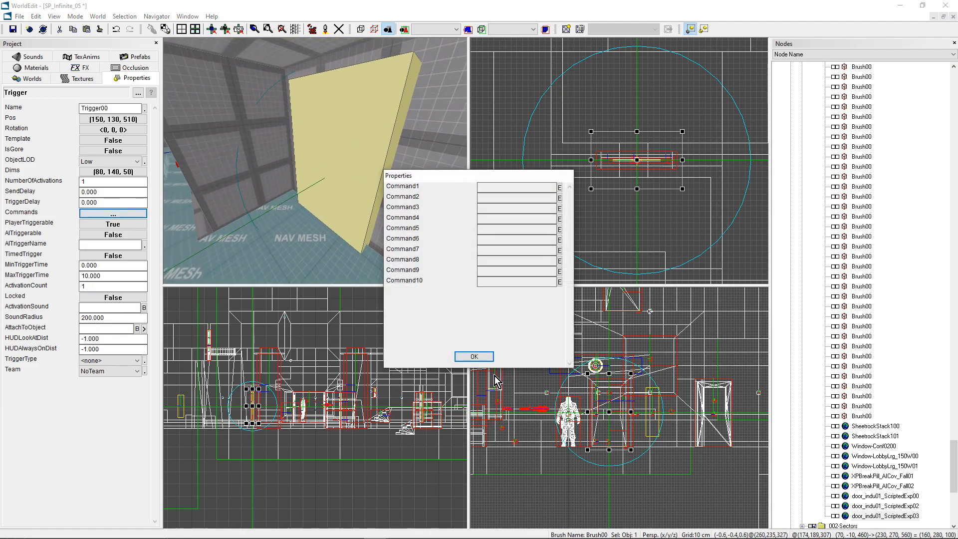
{"action": "left_click", "coordinate": [474, 356]}
{"action": "mouse_move", "coordinate": [387, 201]}
{"action": "middle_mouse_down"}
{"action": "mouse_move", "coordinate": [349, 199]}
{"action": "mouse_move", "coordinate": [319, 159]}
{"action": "mouse_move", "coordinate": [334, 155]}
{"action": "mouse_move", "coordinate": [307, 162]}
{"action": "middle_mouse_up"}
{"action": "left_click", "coordinate": [232, 155]}
{"action": "double_click", "coordinate": [113, 106]}
{"action": "key", "text": "ctrl+c"}
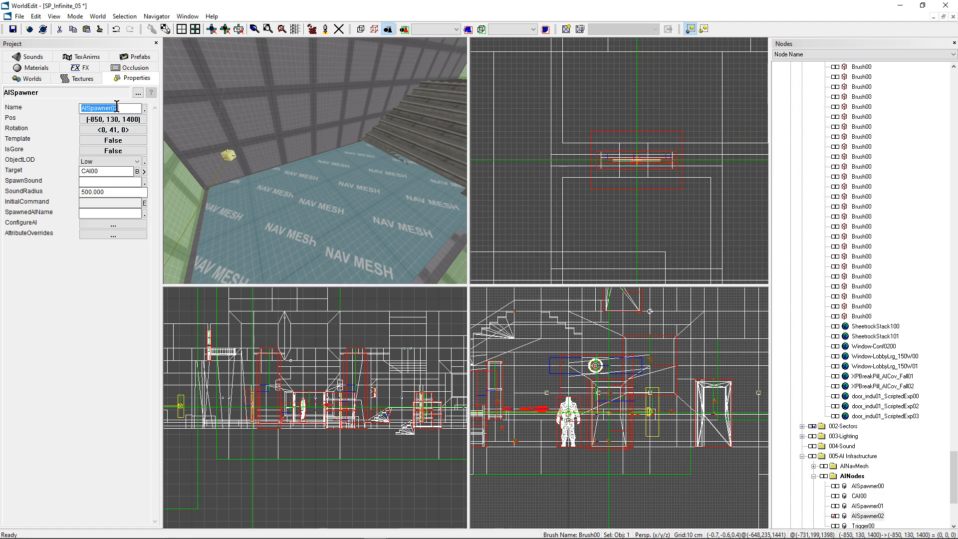
{"action": "mouse_move", "coordinate": [297, 193]}
{"action": "middle_mouse_down"}
{"action": "mouse_move", "coordinate": [315, 189]}
{"action": "mouse_move", "coordinate": [299, 199]}
{"action": "mouse_move", "coordinate": [307, 197]}
{"action": "middle_mouse_up"}
{"action": "scroll", "coordinate": [618, 201], "scroll_direction": "down", "scroll_amount": 6}
{"action": "scroll", "coordinate": [618, 201], "scroll_direction": "up", "scroll_amount": 5}
Step: Start Command1 of Trigger00 with a random spawn message: rand (msg AISpawner00 SPAWN)
{"action": "left_click", "coordinate": [616, 257]}
{"action": "left_click", "coordinate": [423, 160]}
{"action": "middle_click_drag", "start_coordinate": [423, 160], "coordinate": [316, 161]}
{"action": "left_click", "coordinate": [329, 160]}
{"action": "left_click", "coordinate": [109, 214]}
{"action": "left_click", "coordinate": [111, 214]}
{"action": "left_click", "coordinate": [569, 195]}
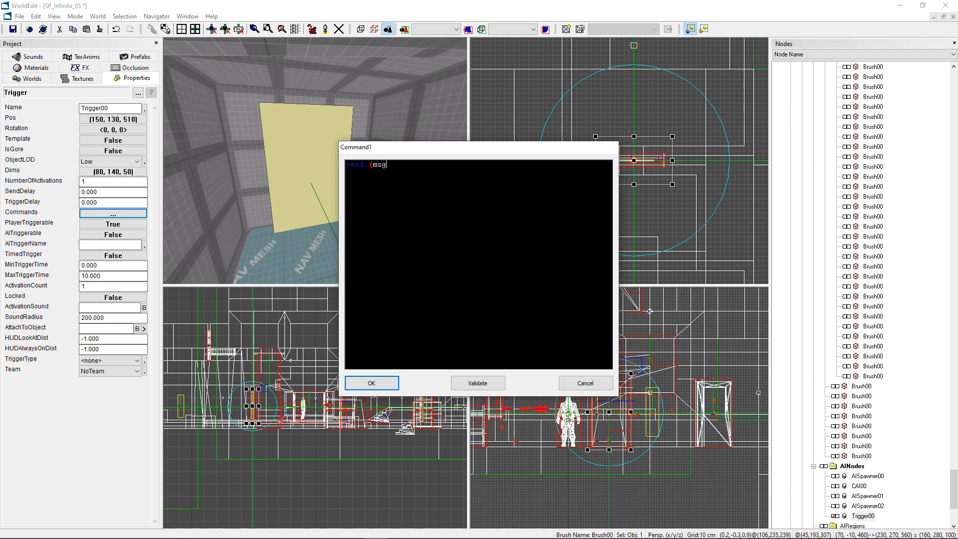
{"action": "key", "text": "ctrl+v"}
{"action": "left_click", "coordinate": [391, 162]}
Step: Duplicate the (msg AISpawner00 SPAWN) entry twice at the end of Command1 and close the line with a semicolon
{"action": "left_click_drag", "start_coordinate": [369, 161], "coordinate": [454, 159]}
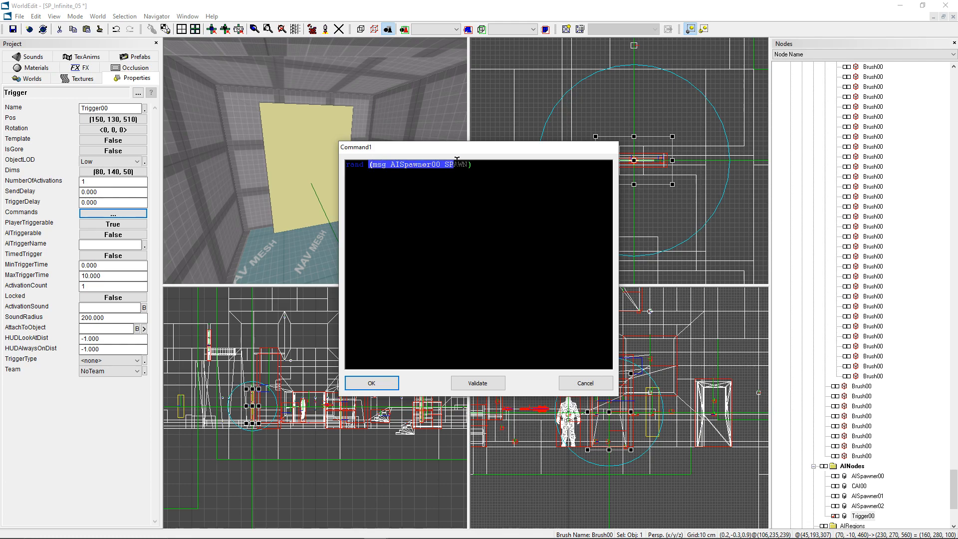
{"action": "left_click", "coordinate": [478, 165]}
{"action": "type", "text": "(msg AISpawner00 SPAWN)"}
{"action": "type", "text": "(msg AISpawner00 SPAWN)"}
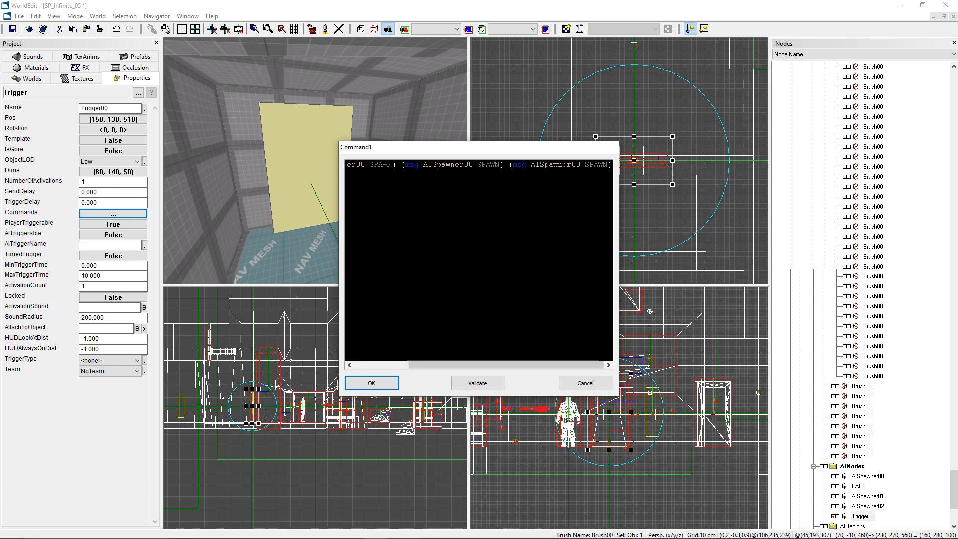
{"action": "type", "text": ";"}
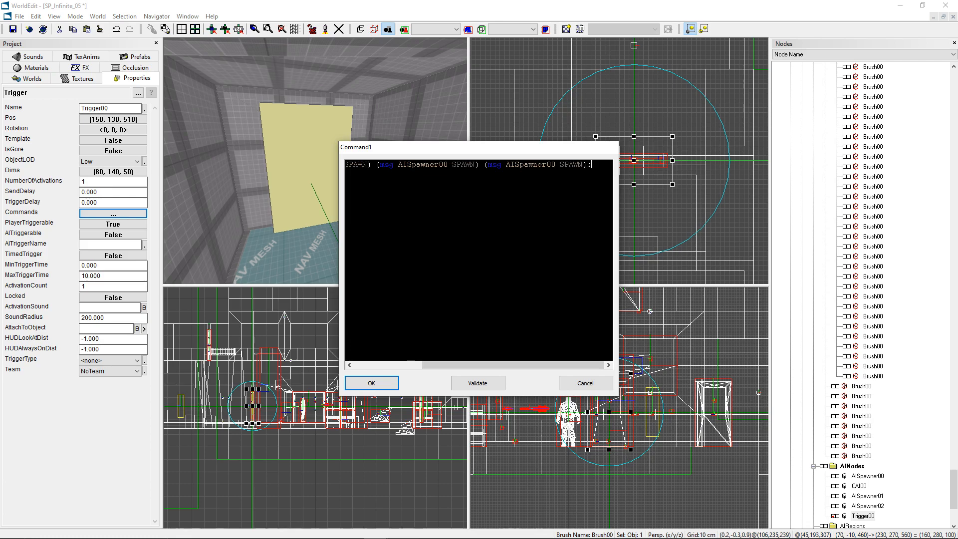
Step: Retarget the second and third messages in Command1 to AISpawner01 and AISpawner02
{"action": "left_click_drag", "start_coordinate": [544, 364], "coordinate": [523, 360]}
{"action": "left_click", "coordinate": [474, 164]}
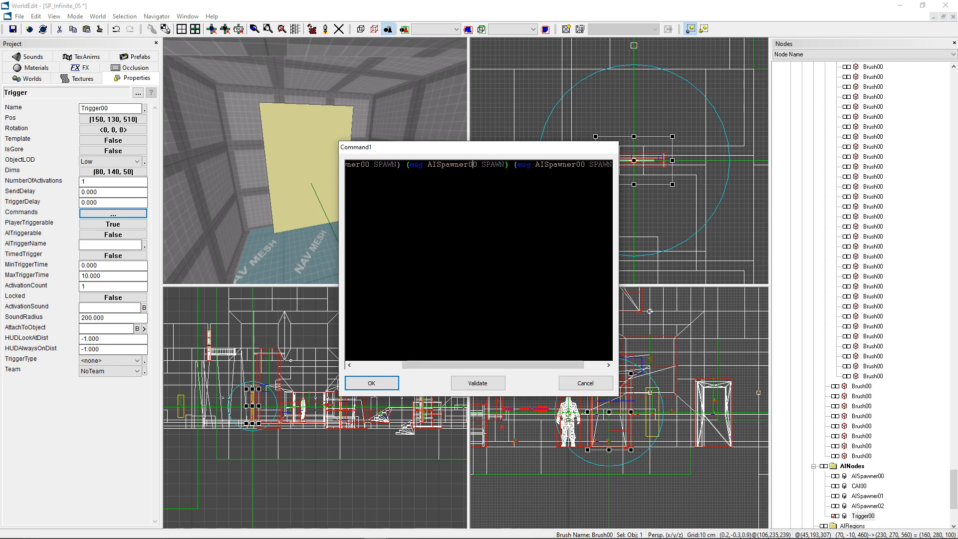
{"action": "key", "text": "Delete"}
{"action": "type", "text": "1"}
{"action": "left_click_drag", "start_coordinate": [510, 360], "coordinate": [531, 360]}
{"action": "left_click", "coordinate": [550, 164]}
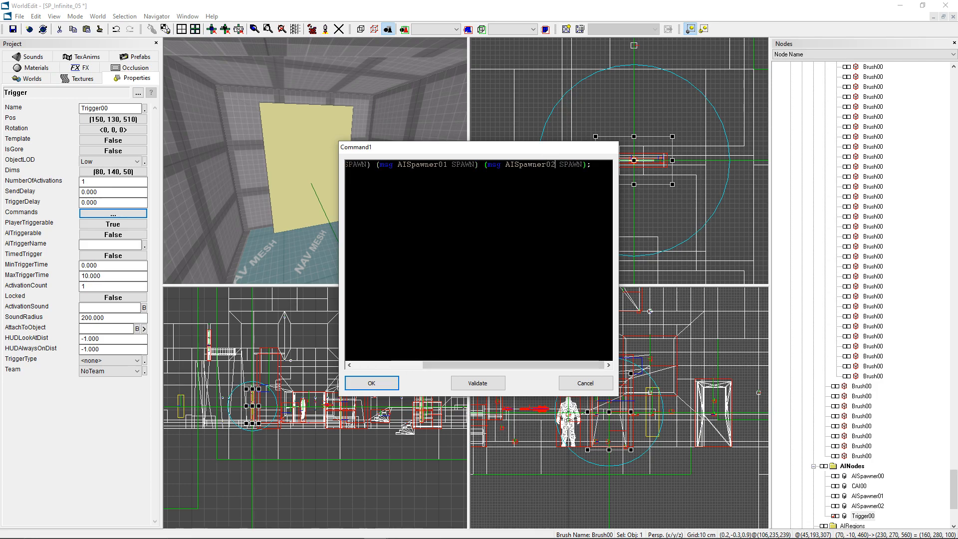
Step: Validate Command1 and accept the trigger's command list
{"action": "left_click_drag", "start_coordinate": [507, 367], "coordinate": [430, 358]}
{"action": "left_click", "coordinate": [473, 383]}
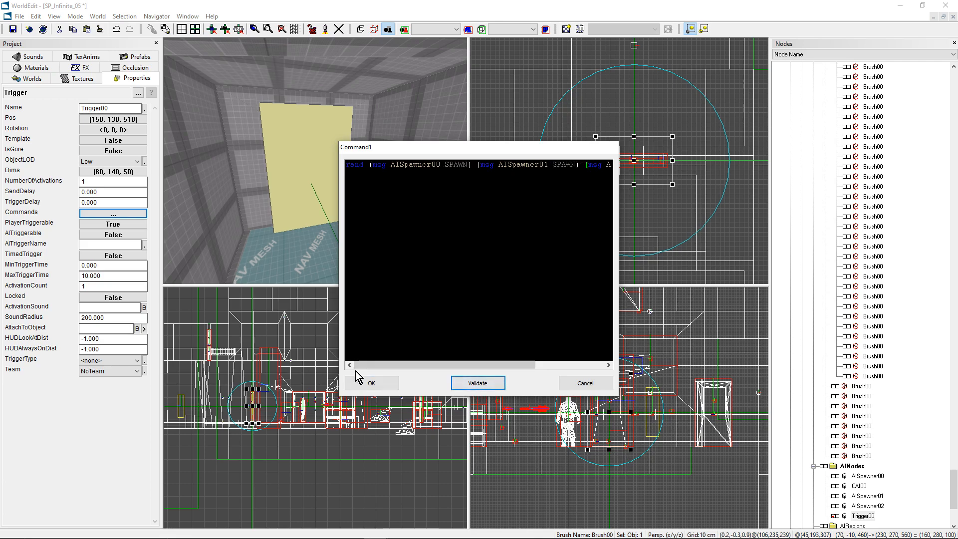
{"action": "left_click", "coordinate": [371, 383]}
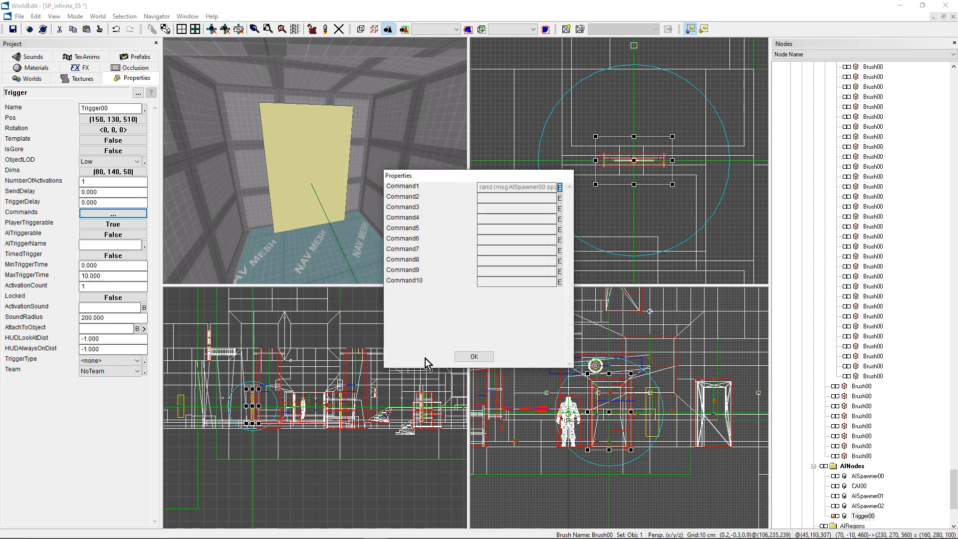
{"action": "left_click", "coordinate": [464, 360]}
Step: In the AI configuration of the CAI00 template, clear the AINodeGuard00 behavior node and change the character's alignment
{"action": "key", "text": "v"}
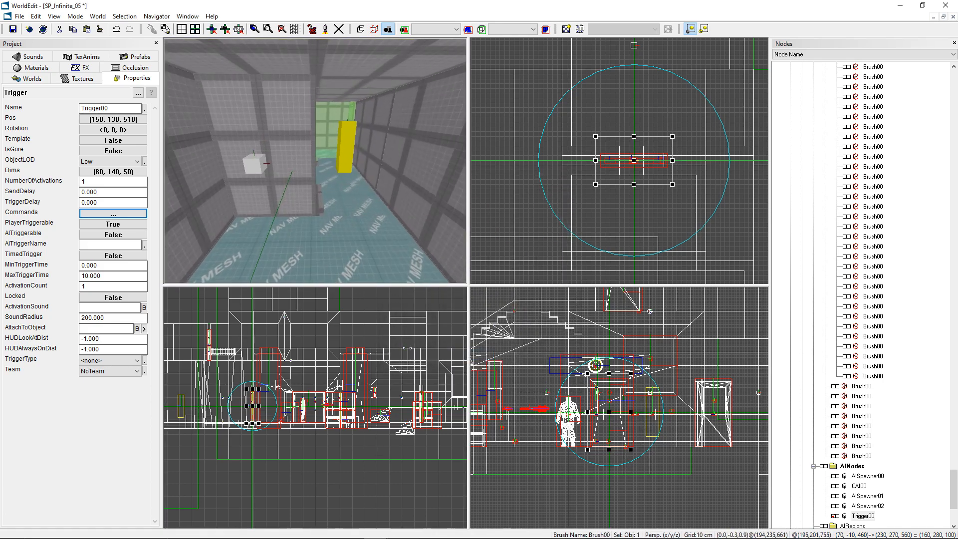
{"action": "key", "text": "v"}
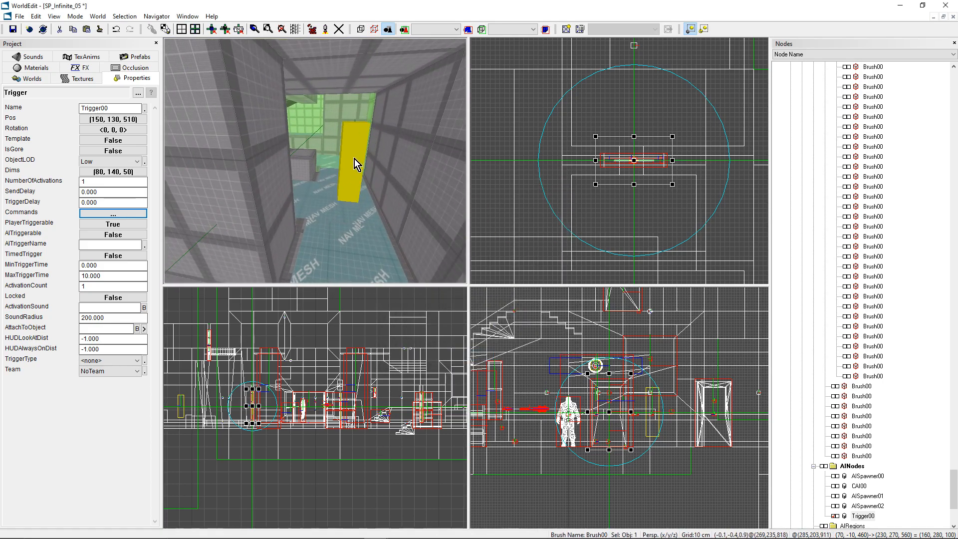
{"action": "left_click", "coordinate": [354, 159]}
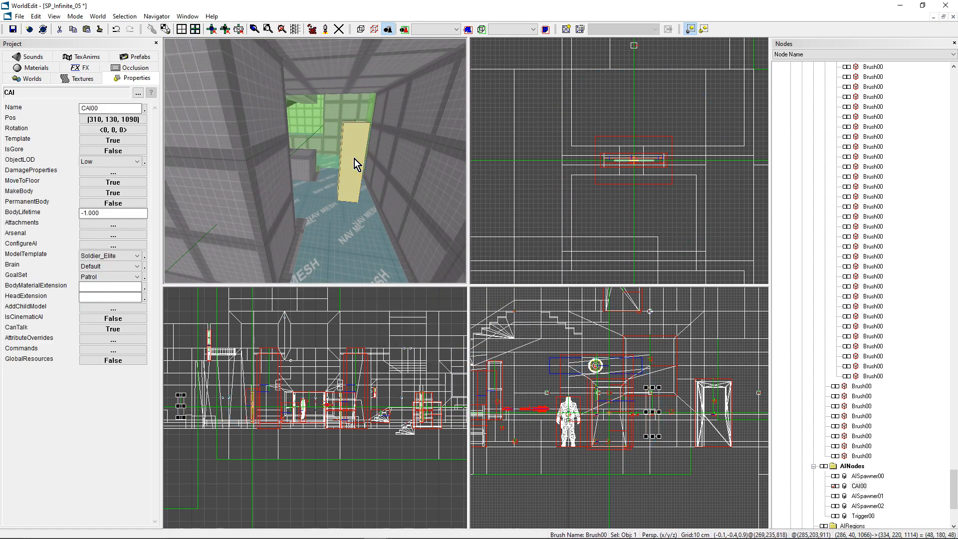
{"action": "left_click", "coordinate": [105, 245]}
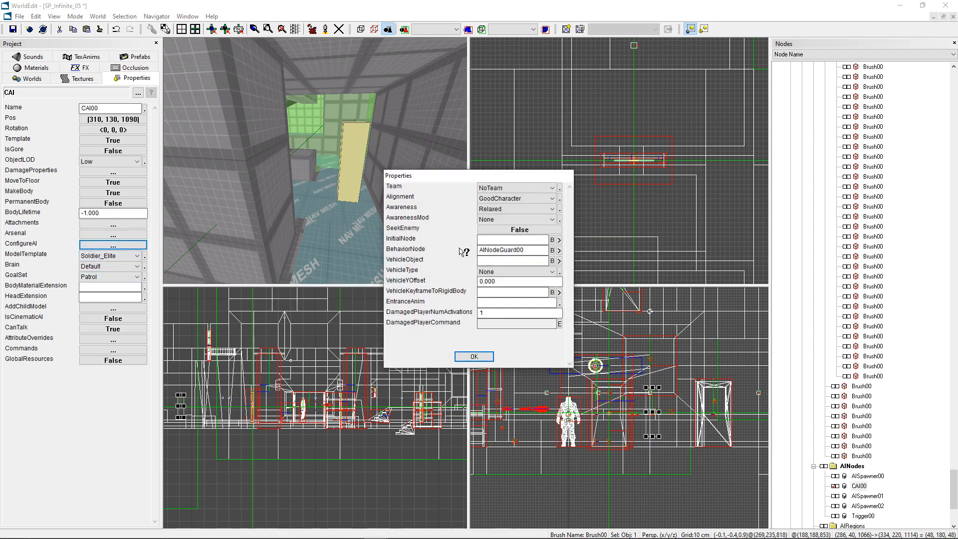
{"action": "double_click", "coordinate": [506, 250]}
{"action": "key", "text": "BackSpace"}
{"action": "left_click", "coordinate": [486, 200]}
{"action": "left_click", "coordinate": [499, 209]}
{"action": "left_click", "coordinate": [458, 357]}
Step: Save the SP_Infinite_05 level and pack it for the game
{"action": "right_click_drag", "start_coordinate": [387, 216], "coordinate": [376, 208]}
{"action": "key", "text": "ctrl+s"}
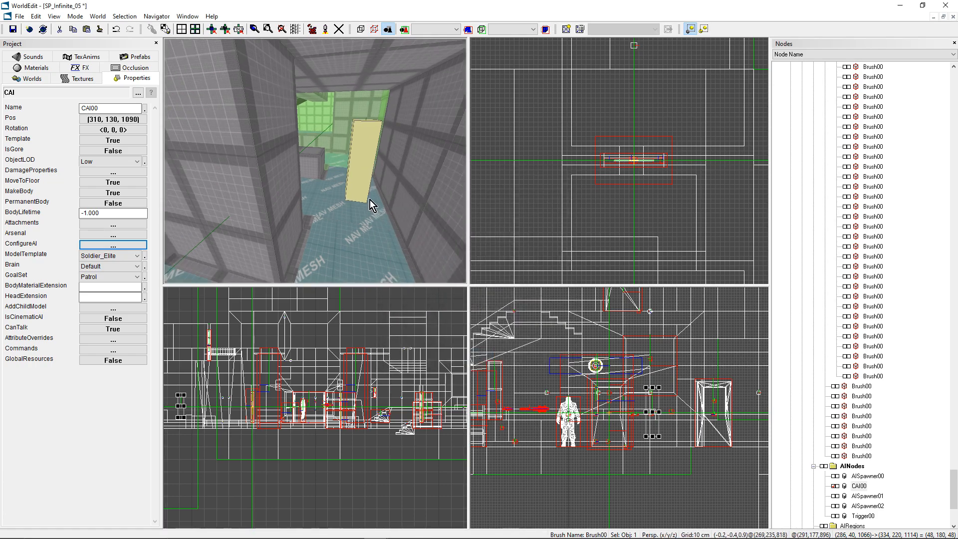
{"action": "left_click", "coordinate": [312, 29]}
{"action": "left_click", "coordinate": [435, 172]}
{"action": "left_click", "coordinate": [529, 382]}
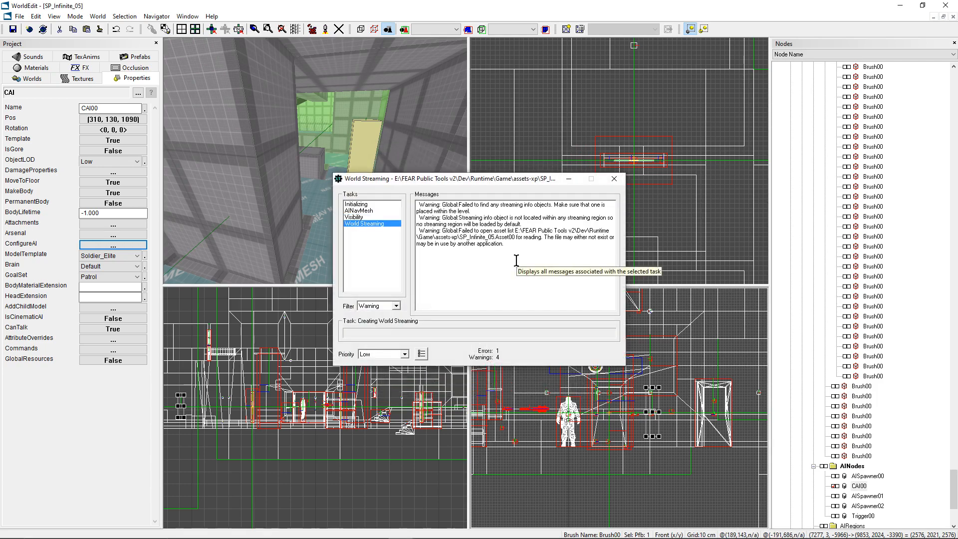
{"action": "left_click", "coordinate": [587, 353]}
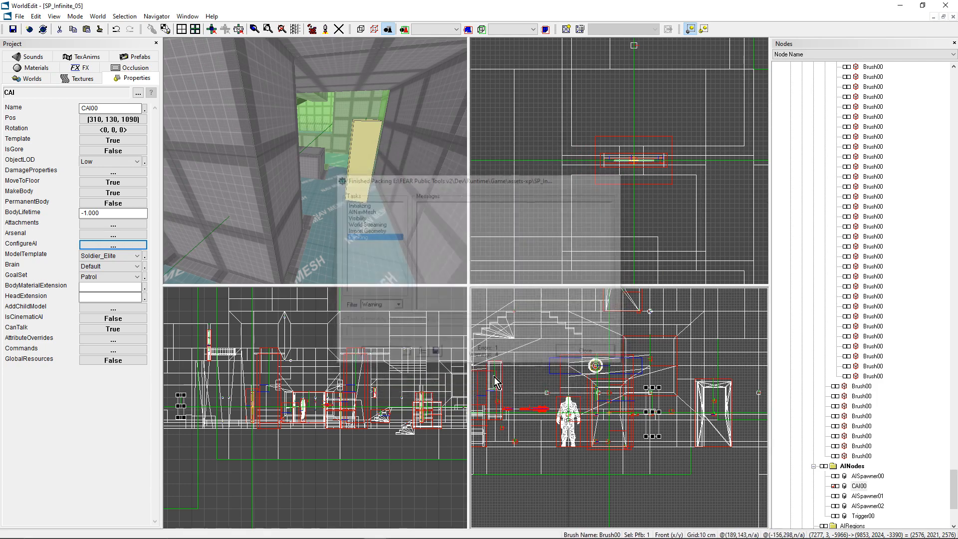
{"action": "right_click_drag", "start_coordinate": [353, 194], "coordinate": [334, 205]}
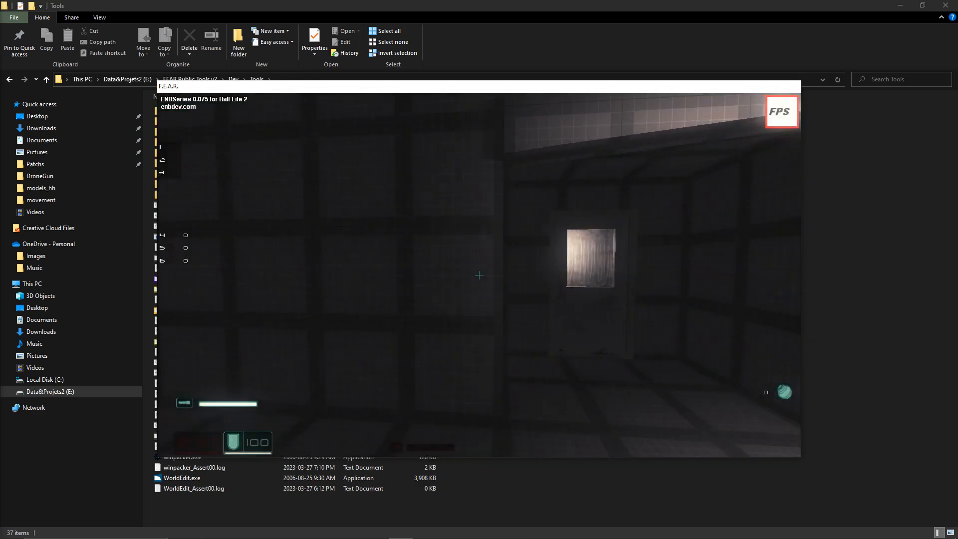
Step: In the running F.E.A.R. game, fly through the level in spectator mode and return to normal play at the scripted door
{"action": "key", "text": "F2"}
{"action": "key", "text": "w"}
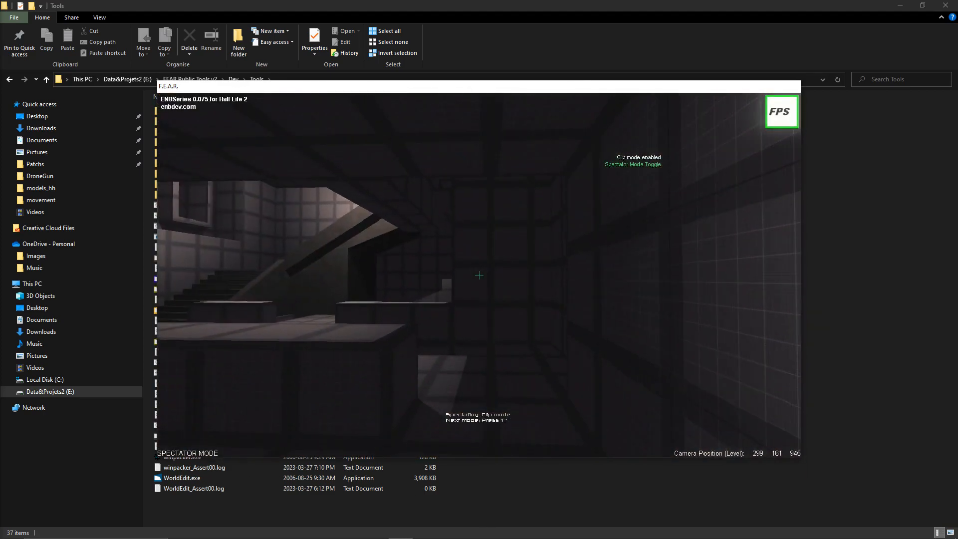
{"action": "key", "text": "w"}
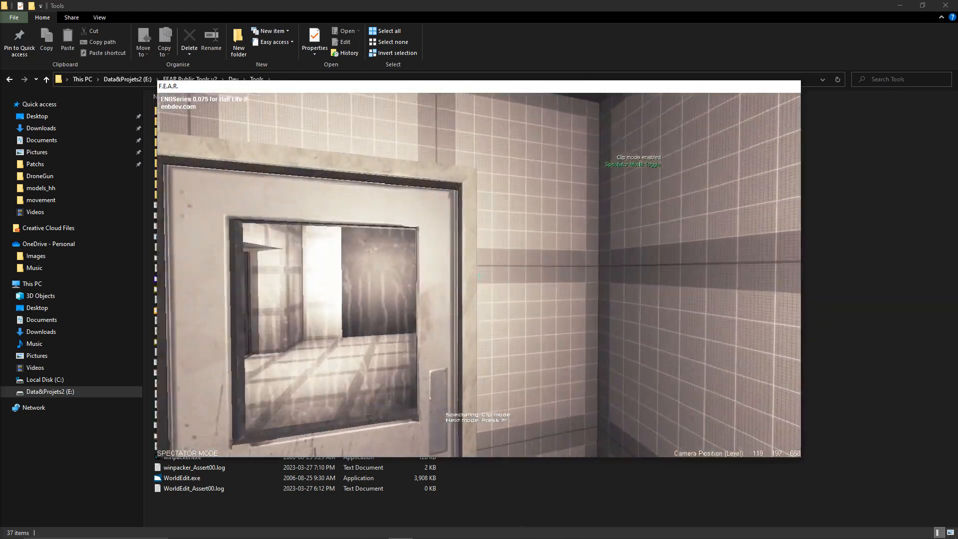
{"action": "key", "text": "w"}
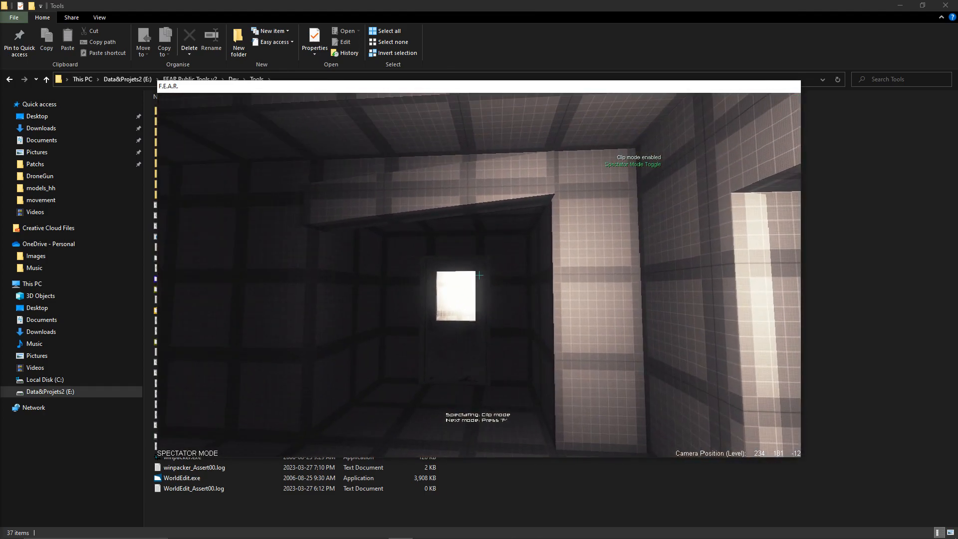
{"action": "key", "text": "f"}
{"action": "key", "text": "w"}
{"action": "key", "text": "f"}
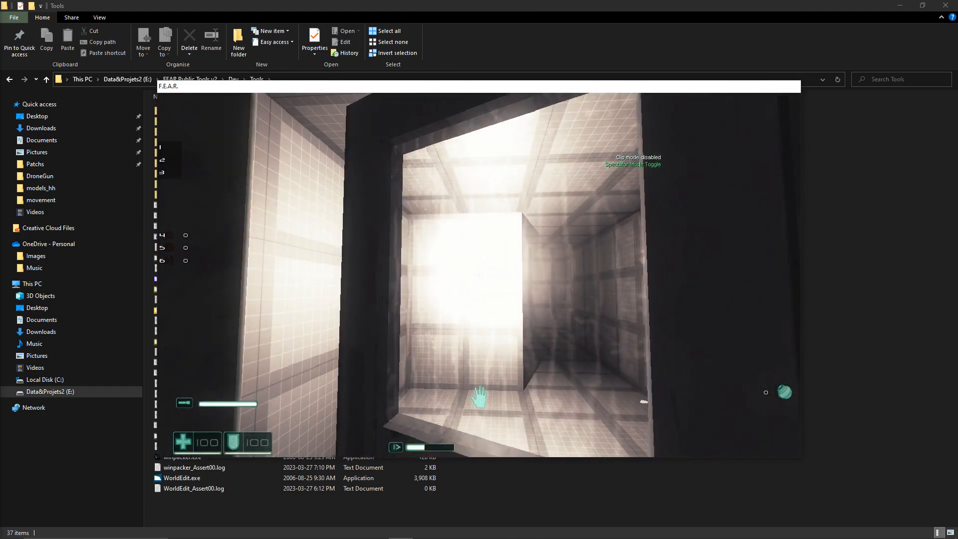
Step: Walk through the door trigger into the large room, find the spawned soldier and shoot him to test the spawner
{"action": "key", "text": "w"}
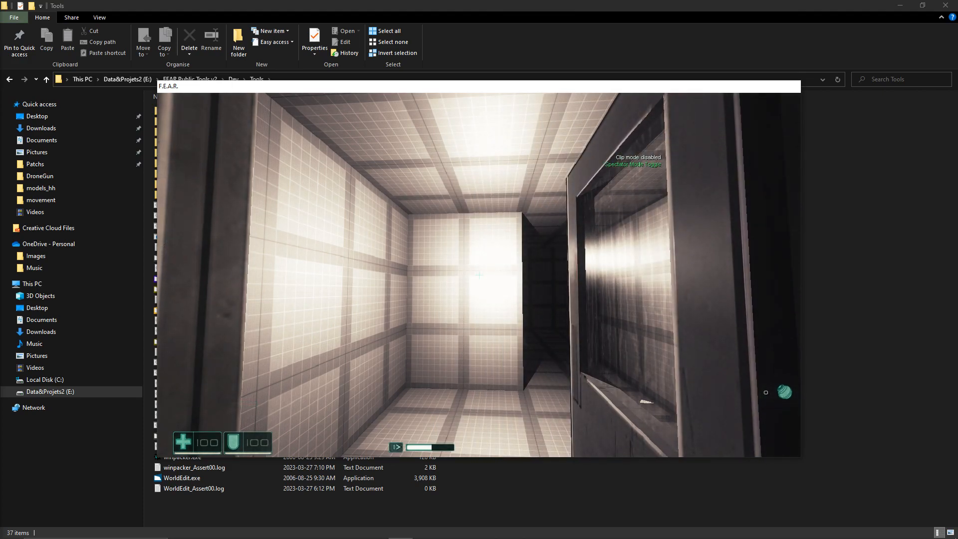
{"action": "key", "text": "w"}
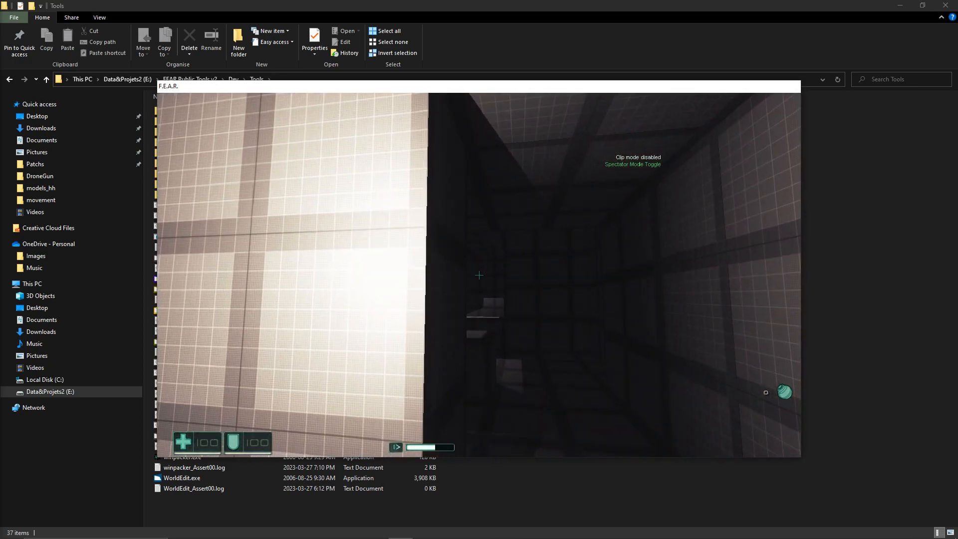
{"action": "key", "text": "w"}
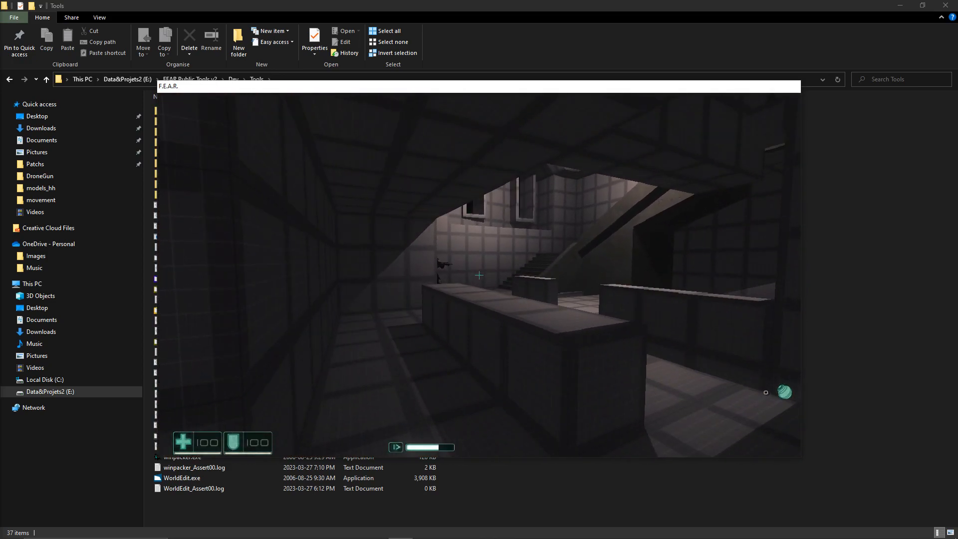
{"action": "key", "text": "w"}
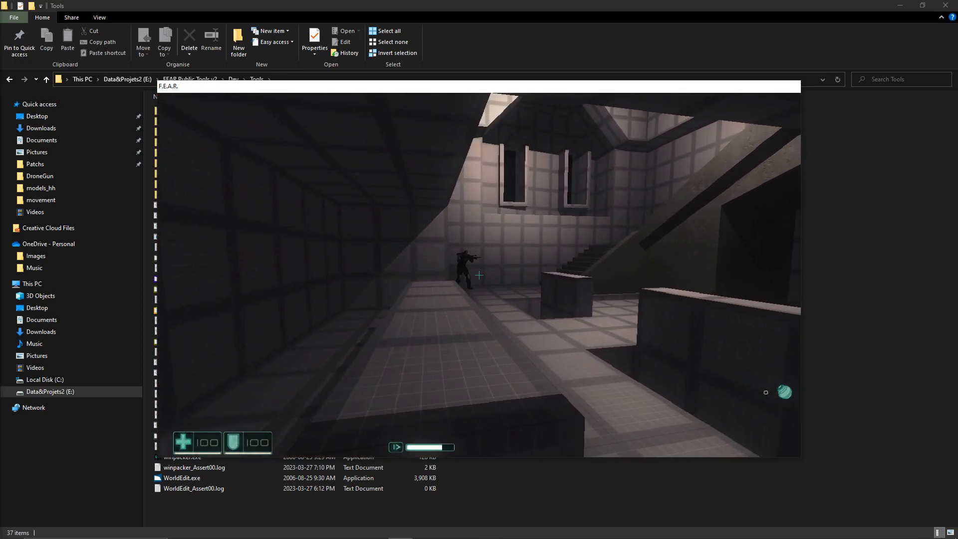
{"action": "key", "text": "w"}
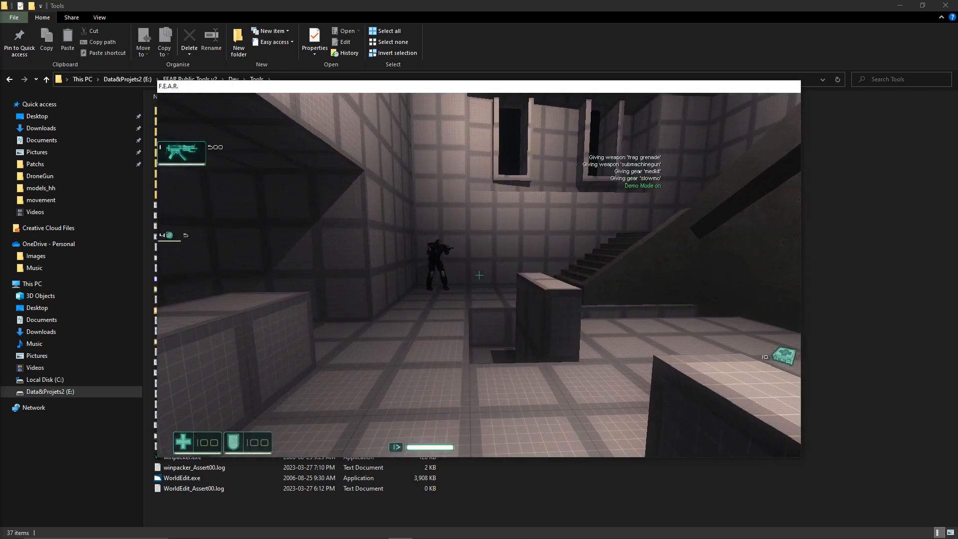
{"action": "key", "text": "s"}
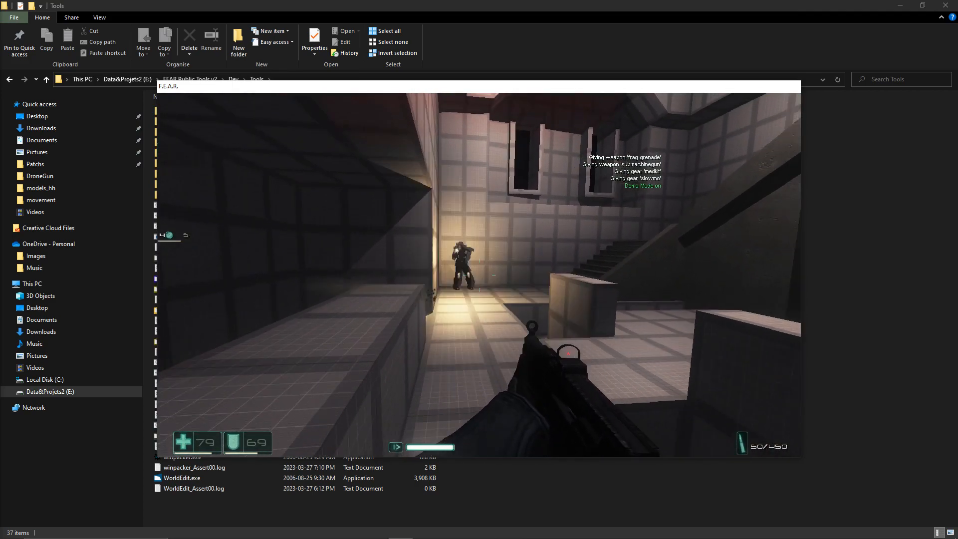
{"action": "key", "text": "a"}
{"action": "left_click", "coordinate": [478, 275]}
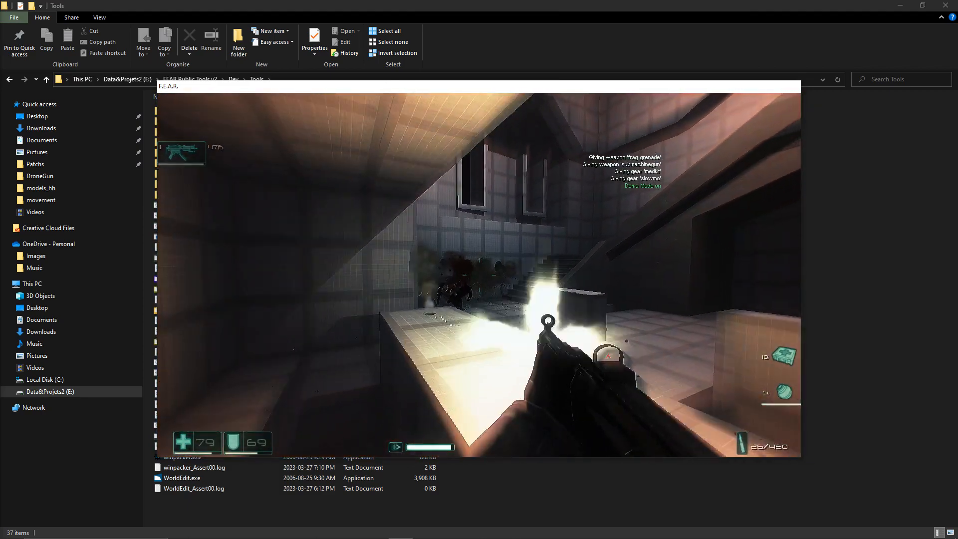
Step: Reload the level from the game menu and pass through the door again to test the random spawn location
{"action": "key", "text": "Escape"}
{"action": "left_click", "coordinate": [371, 212]}
{"action": "left_click", "coordinate": [233, 218]}
{"action": "key", "text": "w"}
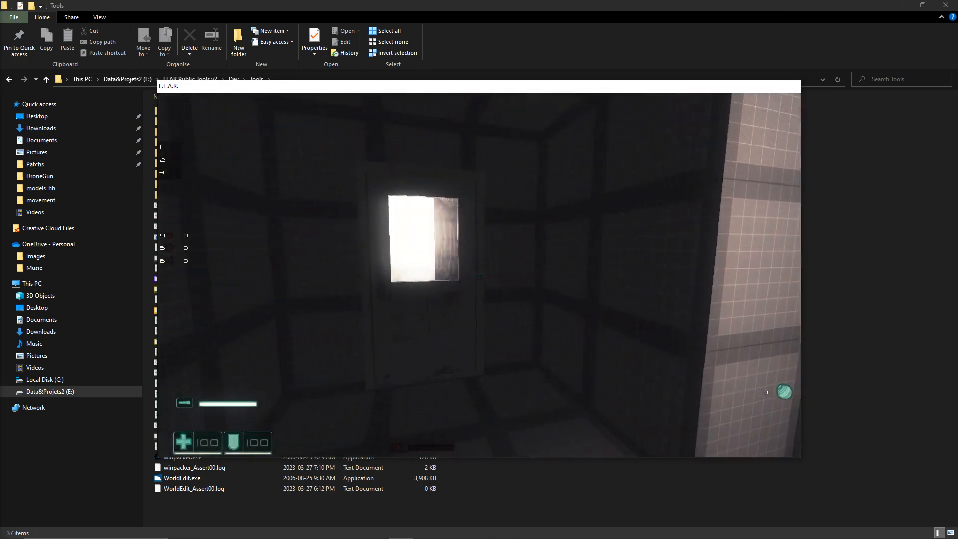
{"action": "key", "text": "f"}
{"action": "key", "text": "w"}
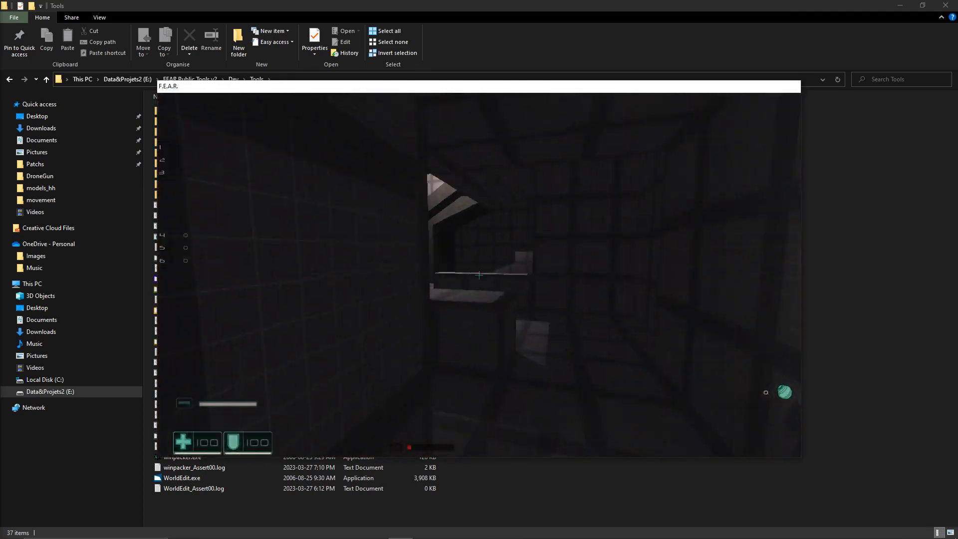
{"action": "key", "text": "Escape"}
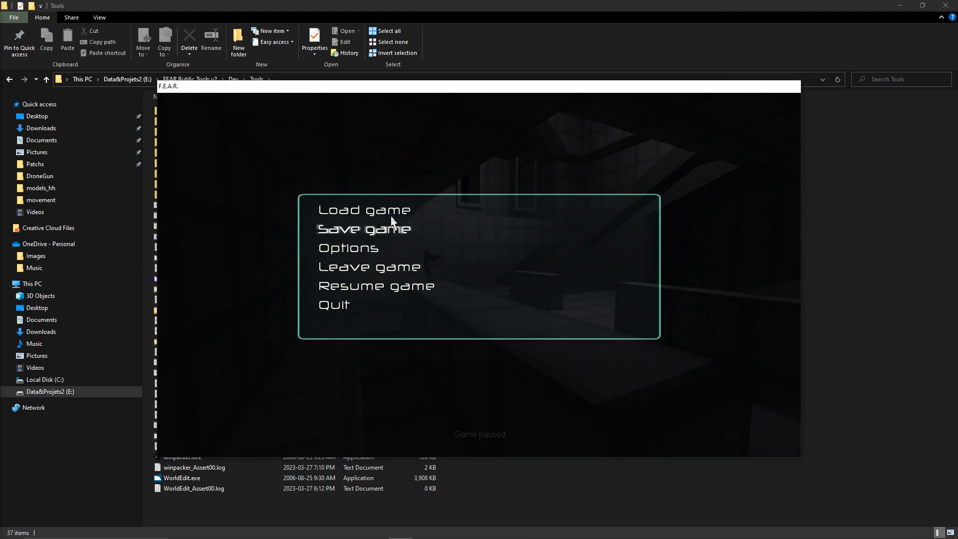
Step: Load the saved game once more and go through the scripted door into the large room to trigger another random spawn
{"action": "left_click", "coordinate": [379, 213]}
{"action": "left_click", "coordinate": [307, 239]}
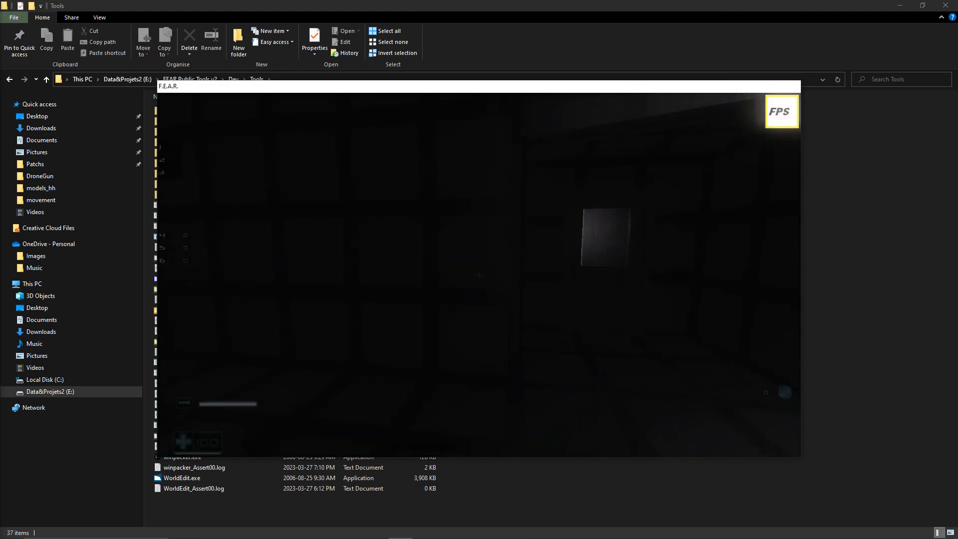
{"action": "key", "text": "w"}
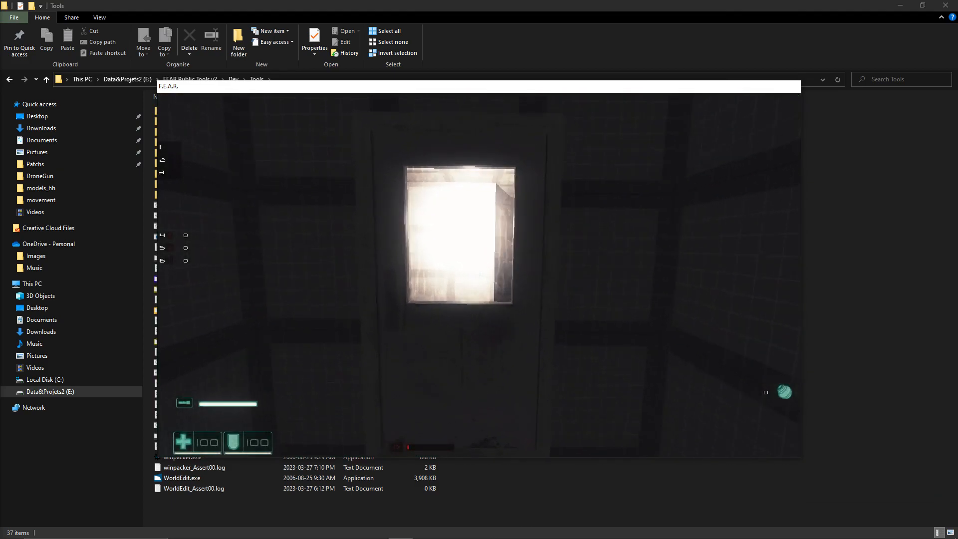
{"action": "key", "text": "w"}
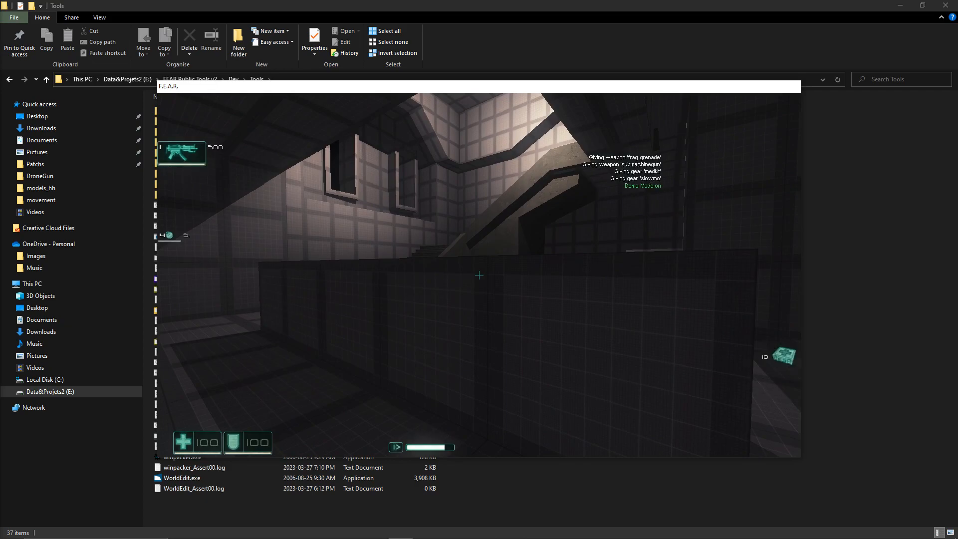
Step: Locate the spawned soldier near the stairs and fight him with frag grenades and the submachine gun
{"action": "key", "text": "w"}
{"action": "key", "text": "space"}
{"action": "key", "text": "g"}
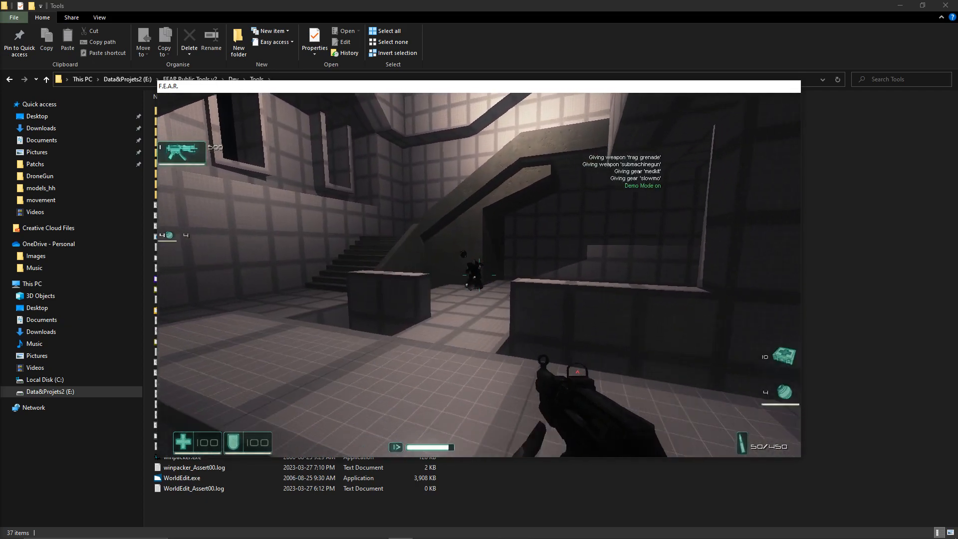
{"action": "key", "text": "s"}
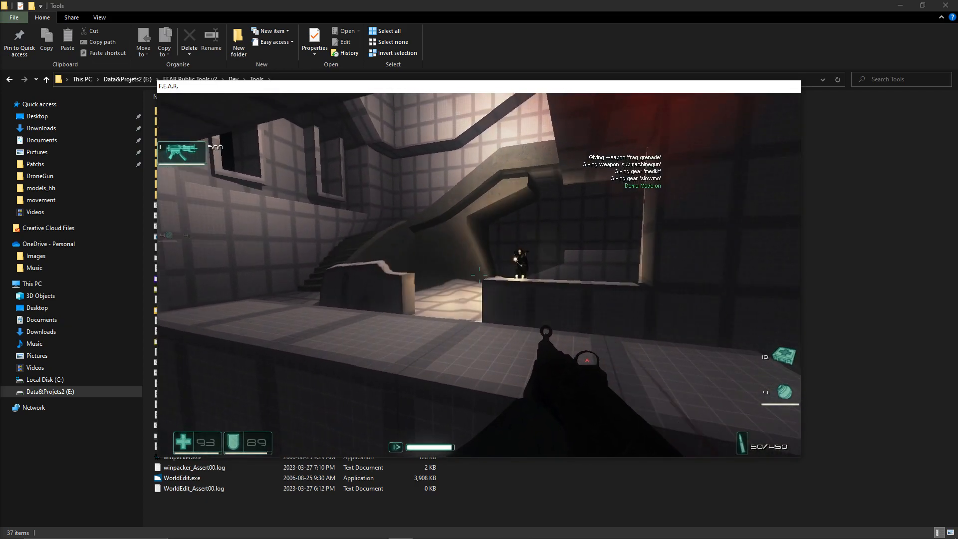
{"action": "key", "text": "d"}
{"action": "left_click", "coordinate": [479, 275]}
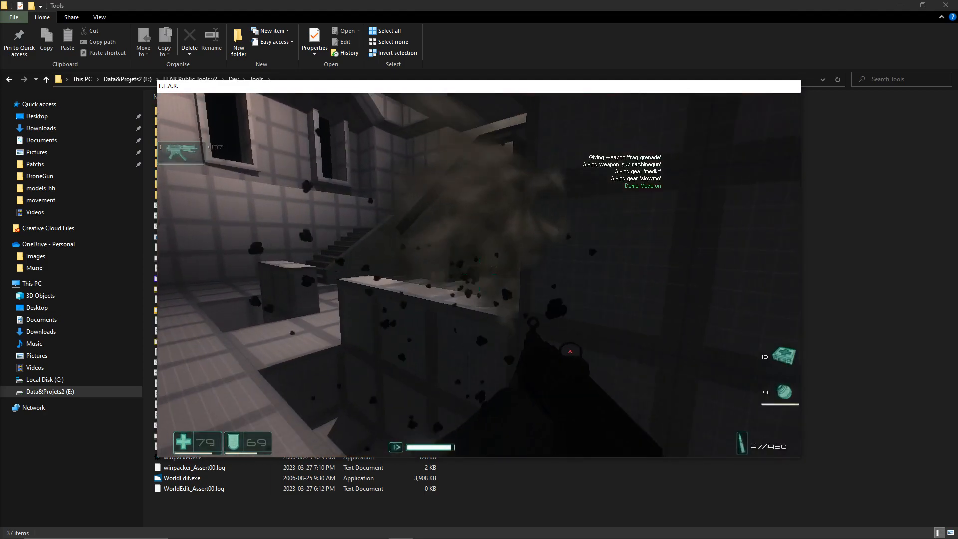
{"action": "key", "text": "g"}
{"action": "key", "text": "a"}
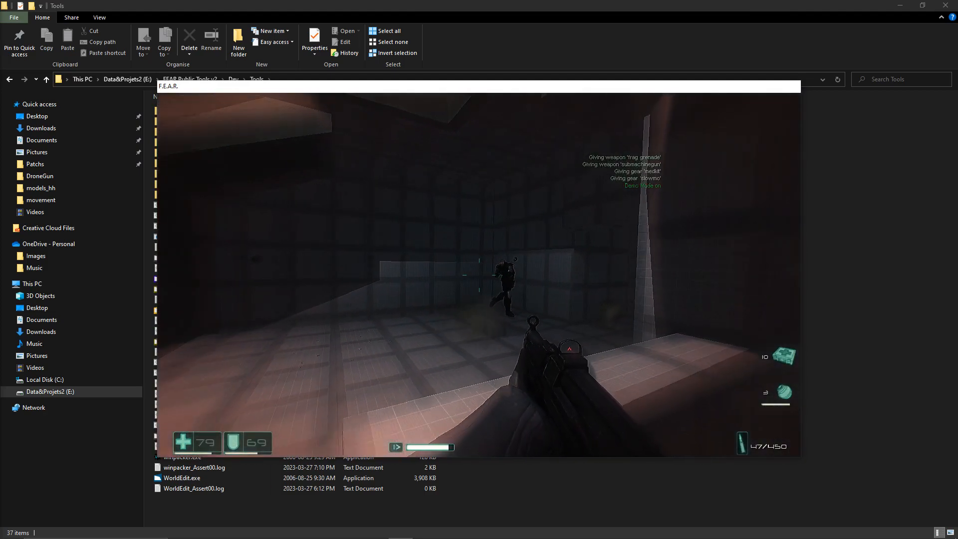
{"action": "key", "text": "w"}
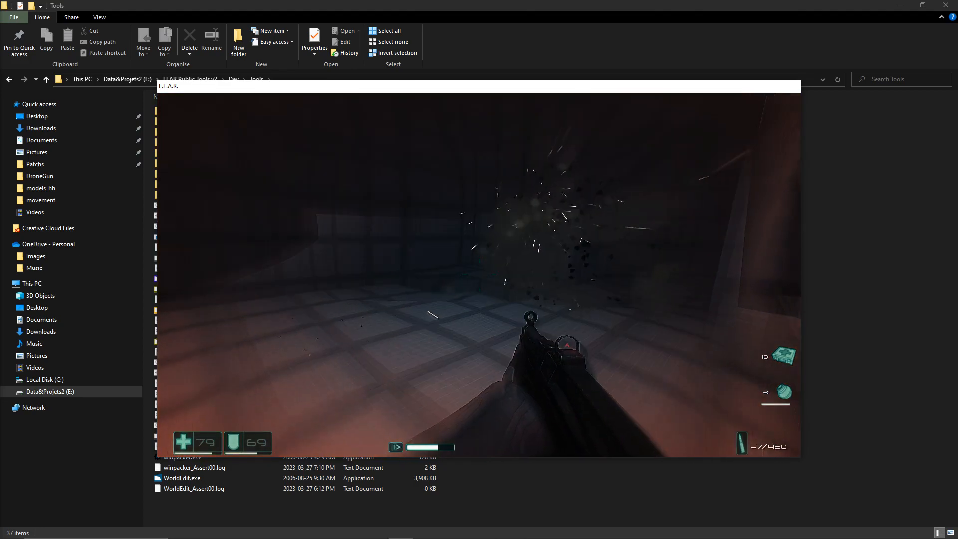
{"action": "key", "text": "w"}
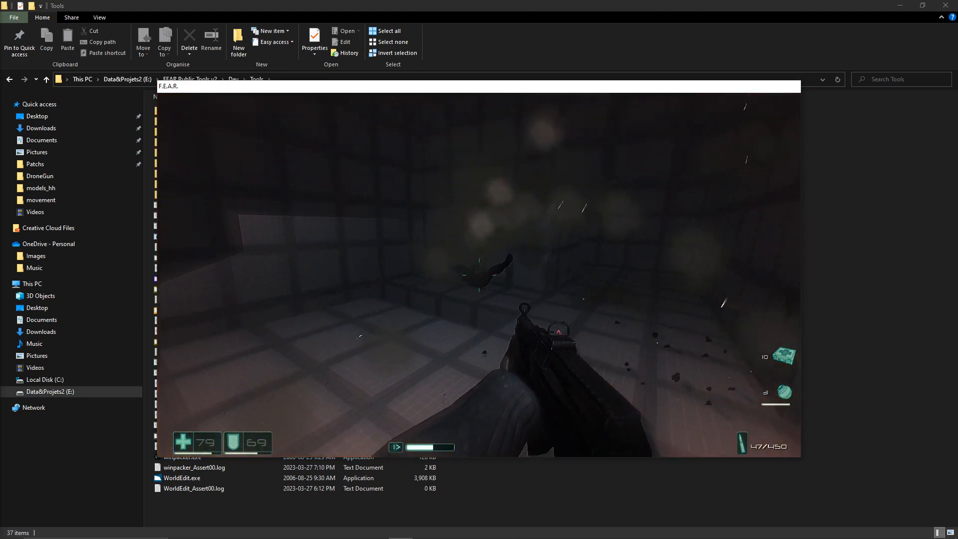
Step: Pick up the fallen soldier's weapon and examine the body with the flashlight, ending in the pause menu
{"action": "key", "text": "w"}
{"action": "key", "text": "f"}
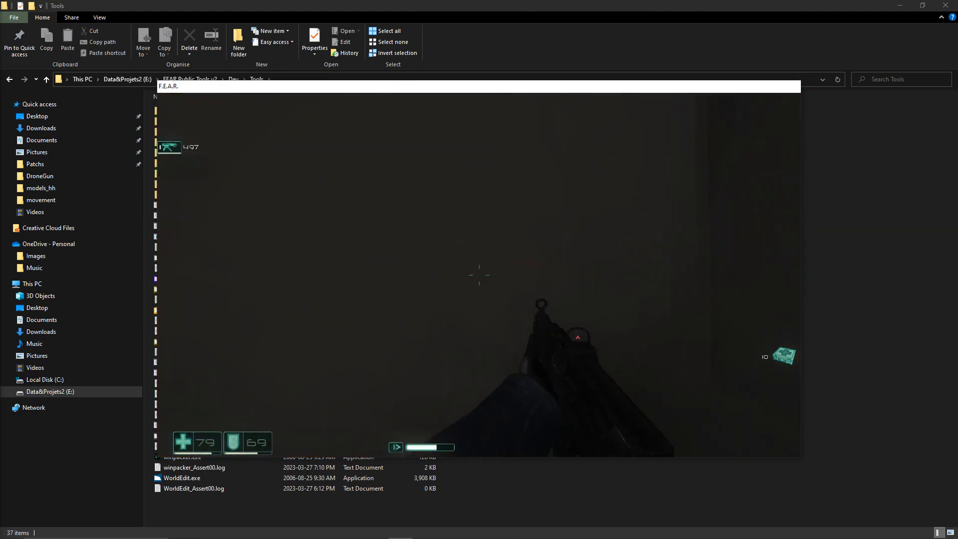
{"action": "key", "text": "x"}
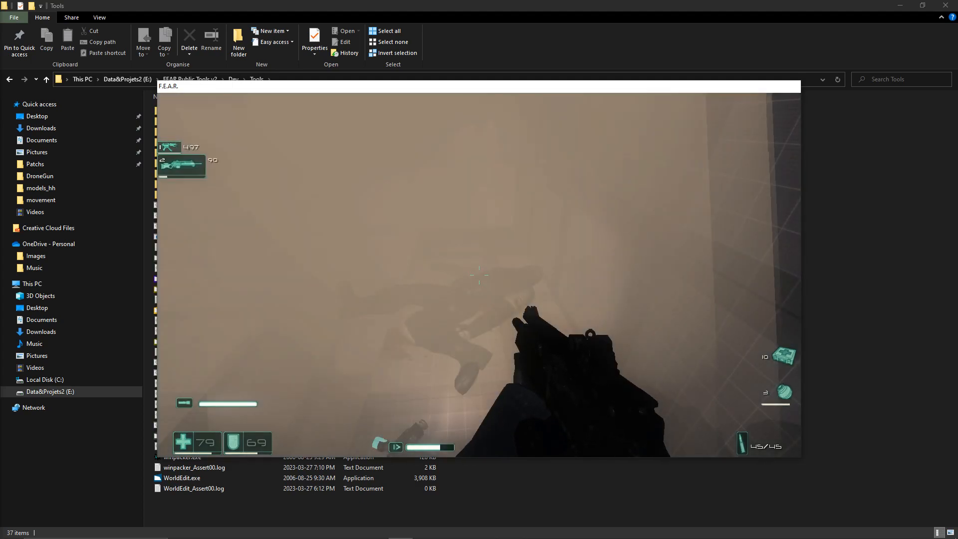
{"action": "key", "text": "x"}
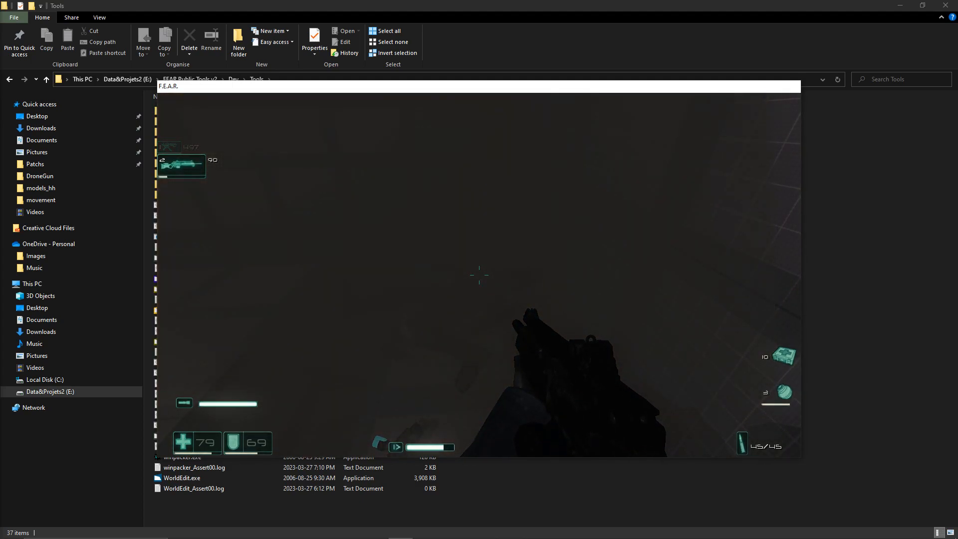
{"action": "key", "text": "Escape"}
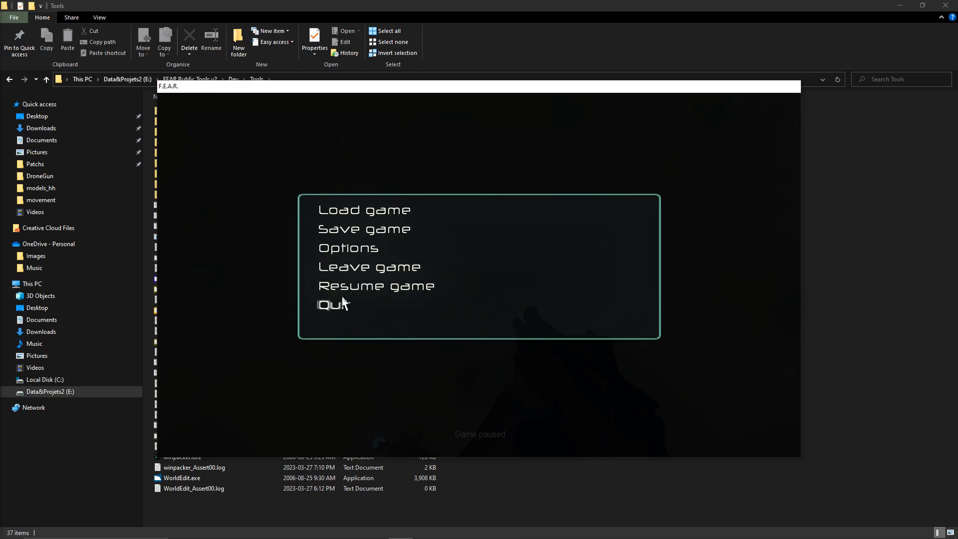